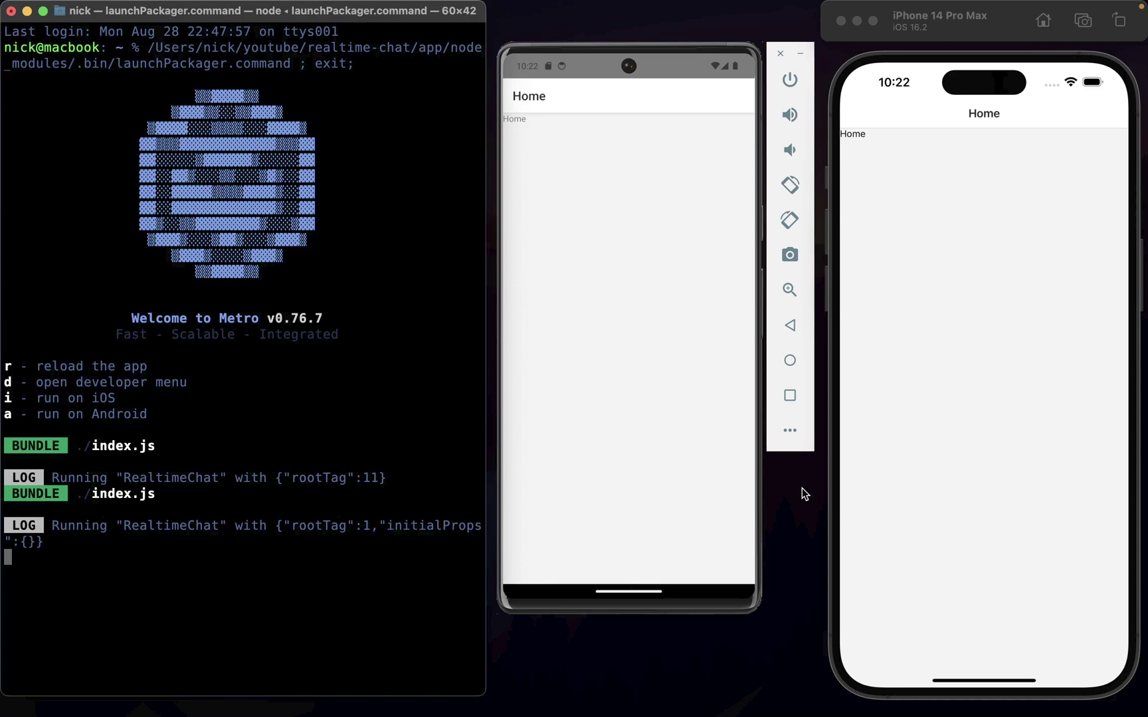
Step: Open the Bottom Tabs Navigator docs page and select its import and const Tab lines
{"action": "key", "text": "ctrl+Left"}
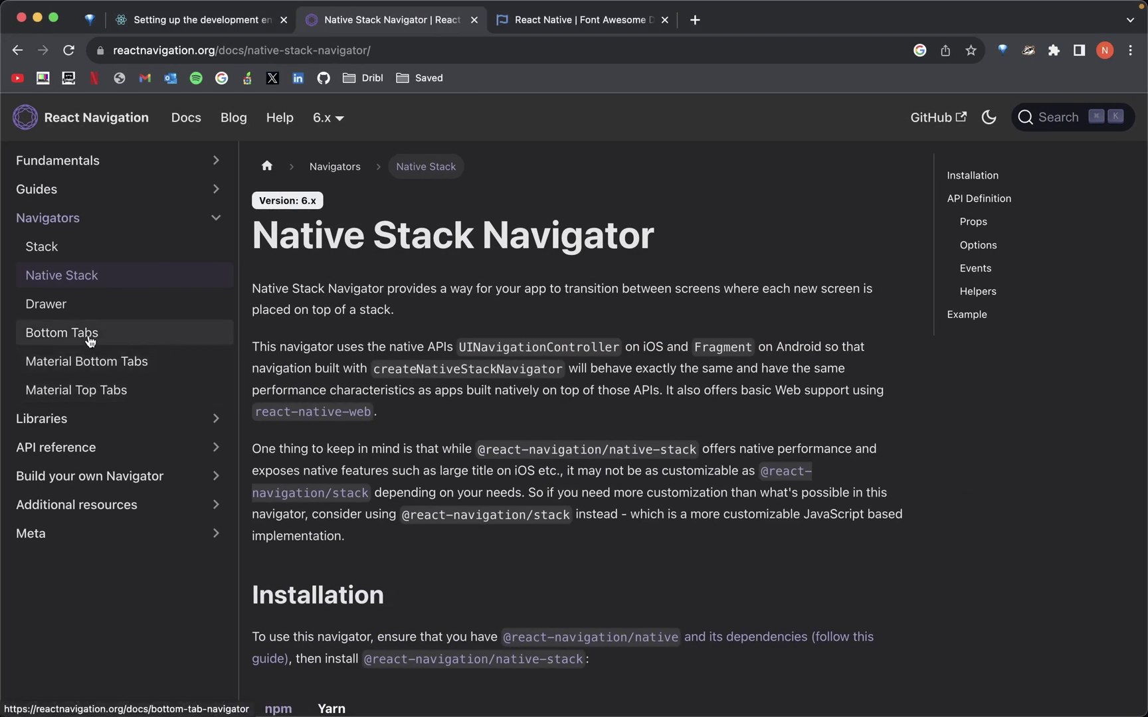
{"action": "left_click", "coordinate": [90, 340]}
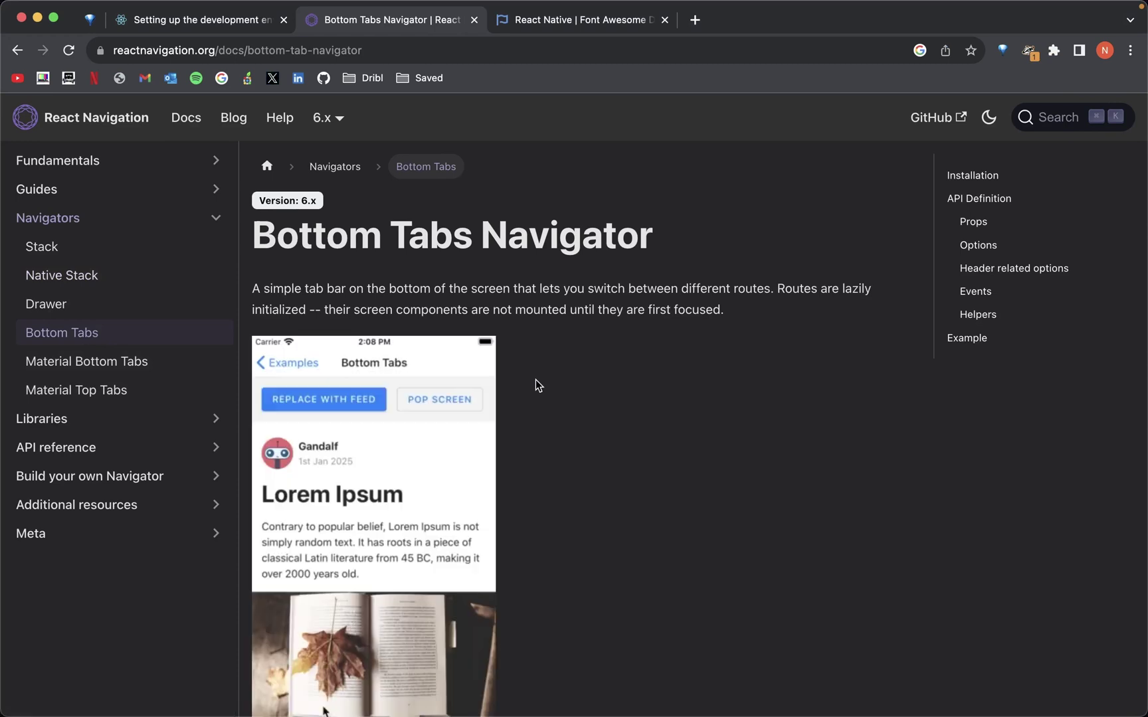
{"action": "scroll", "coordinate": [544, 356], "scroll_direction": "down", "scroll_amount": 2}
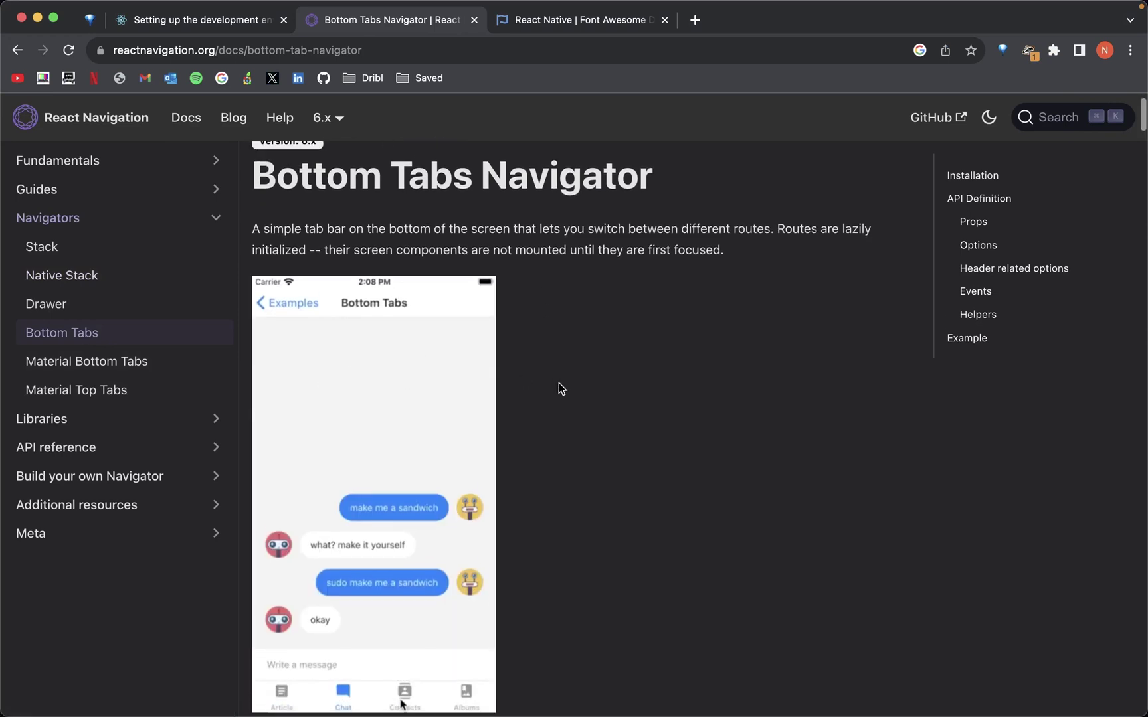
{"action": "scroll", "coordinate": [559, 382], "scroll_direction": "down", "scroll_amount": 10}
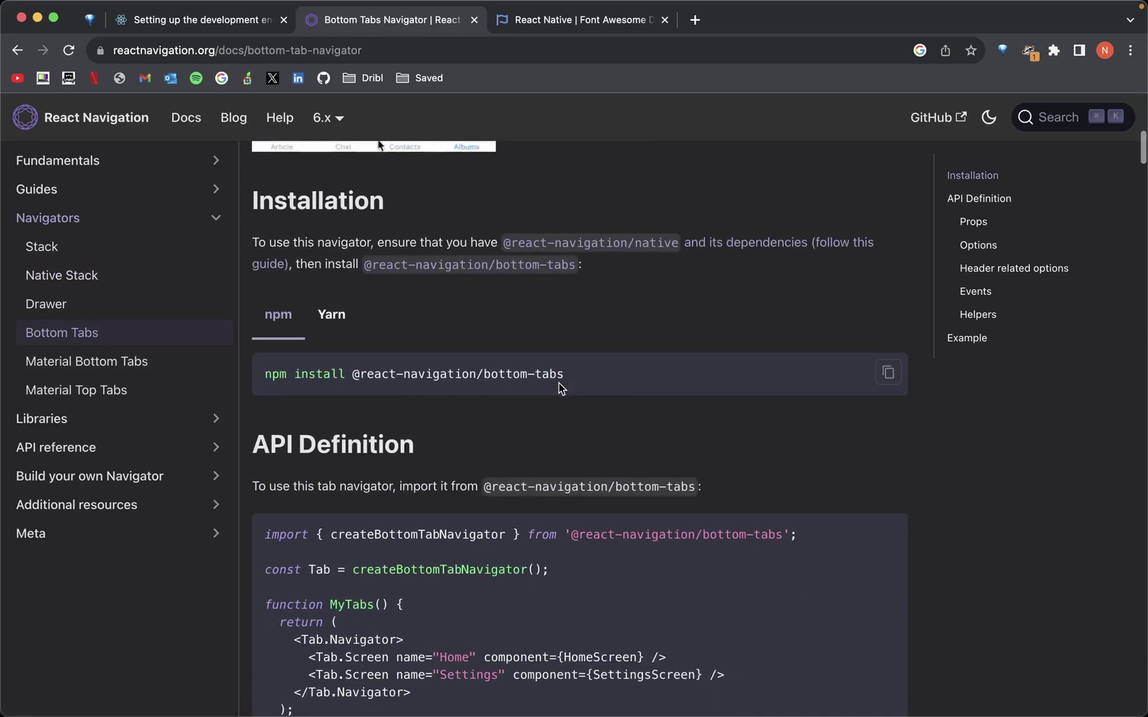
{"action": "scroll", "coordinate": [400, 399], "scroll_direction": "down", "scroll_amount": 1}
{"action": "scroll", "coordinate": [400, 400], "scroll_direction": "down", "scroll_amount": 1}
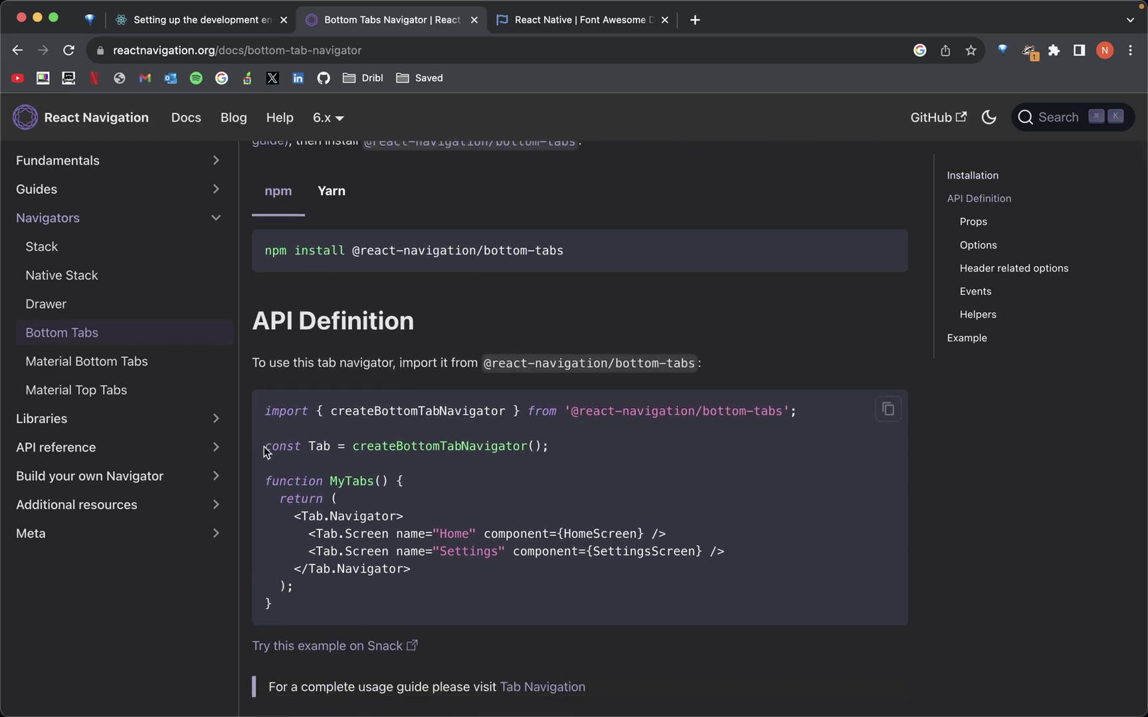
{"action": "left_click_drag", "start_coordinate": [264, 447], "coordinate": [544, 446]}
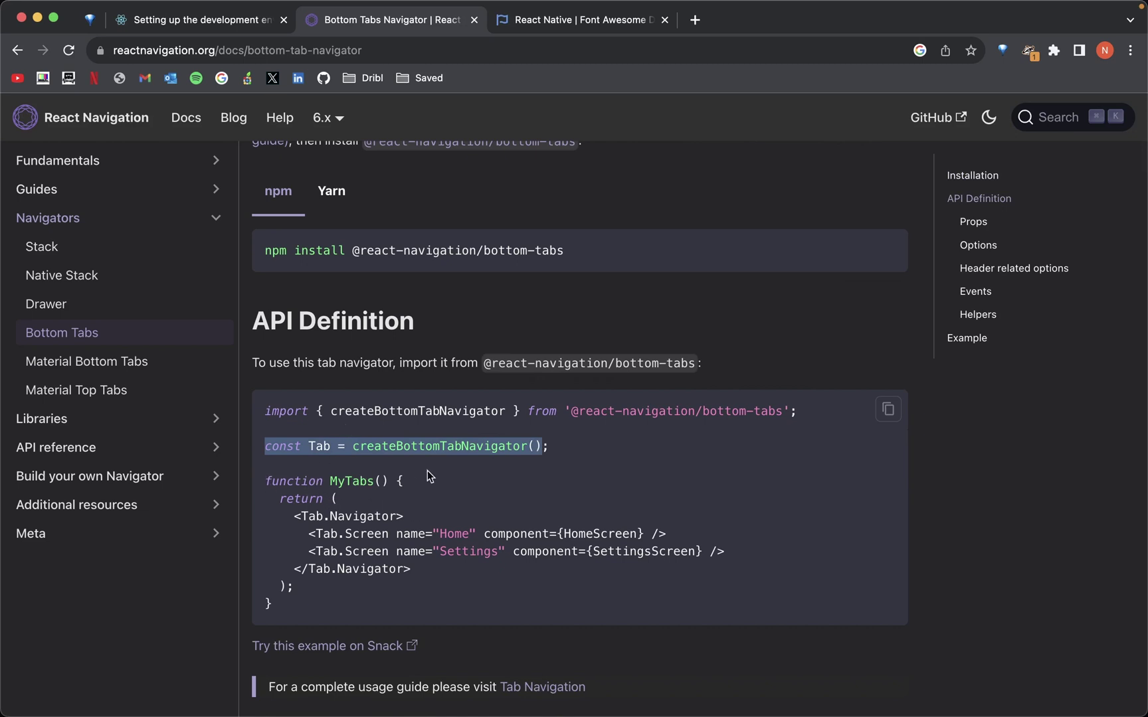
{"action": "left_click", "coordinate": [425, 431]}
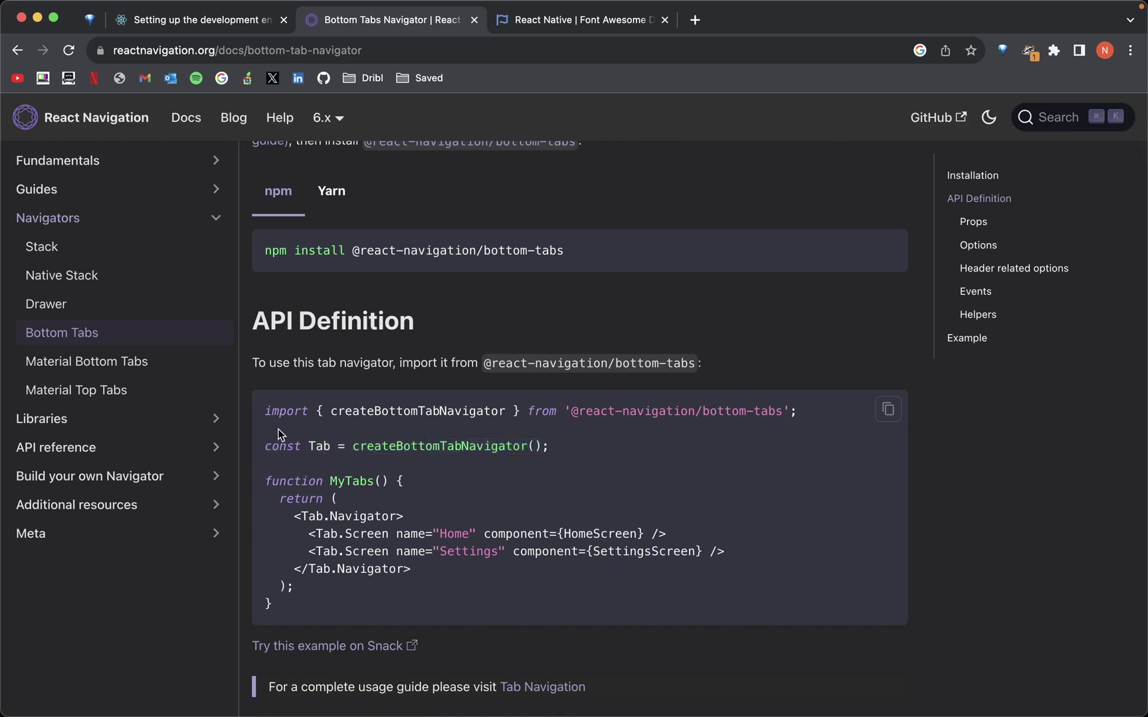
{"action": "mouse_move", "coordinate": [265, 410]}
{"action": "left_mouse_down"}
{"action": "mouse_move", "coordinate": [502, 411]}
{"action": "mouse_move", "coordinate": [615, 440]}
{"action": "left_mouse_up"}
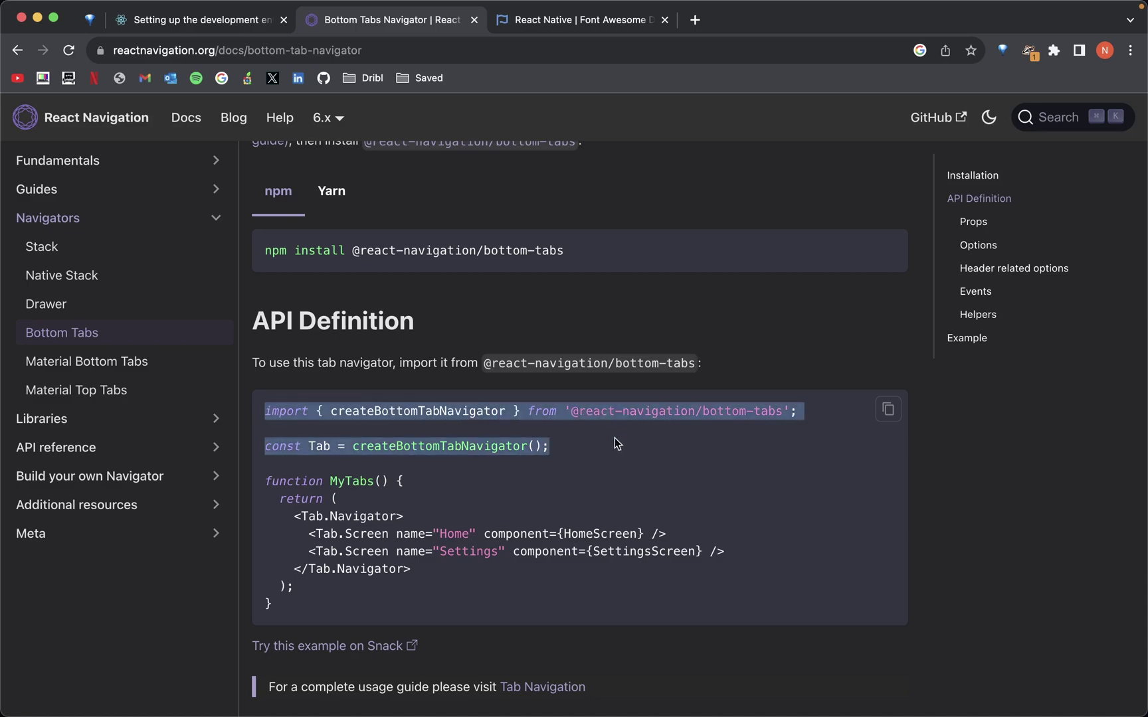
Step: Paste the createBottomTabNavigator import and Tab constant below line 1 of Home.jsx, without semicolons
{"action": "key", "text": "ctrl+Right"}
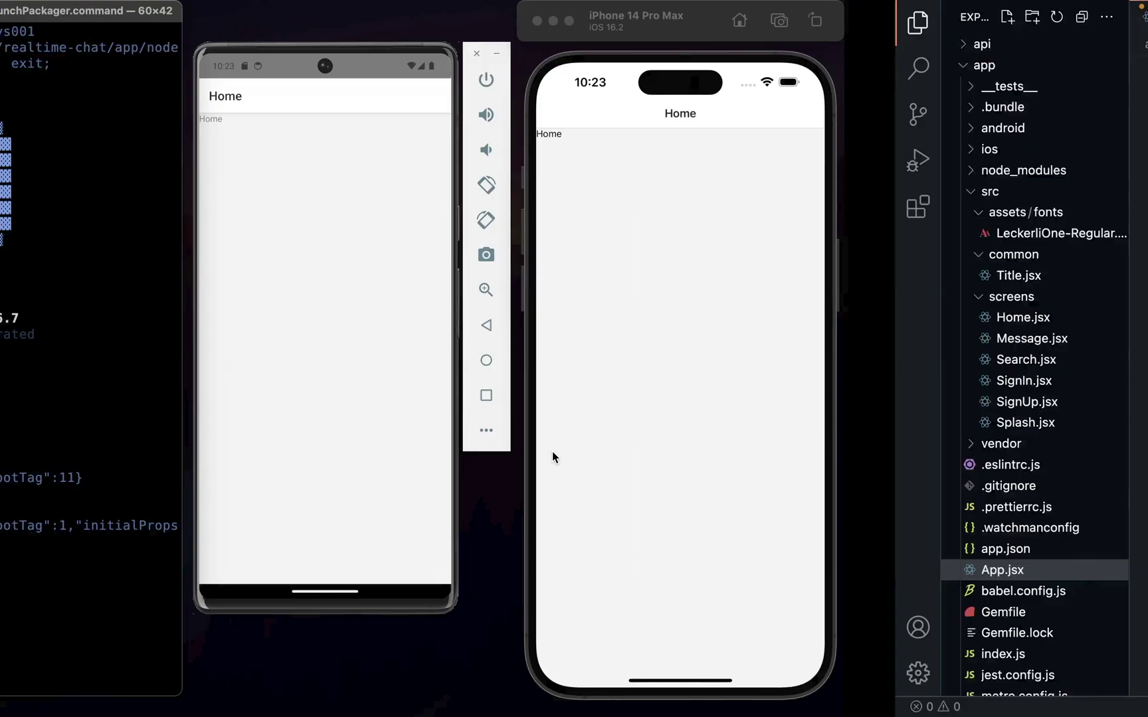
{"action": "key", "text": "ctrl+Right"}
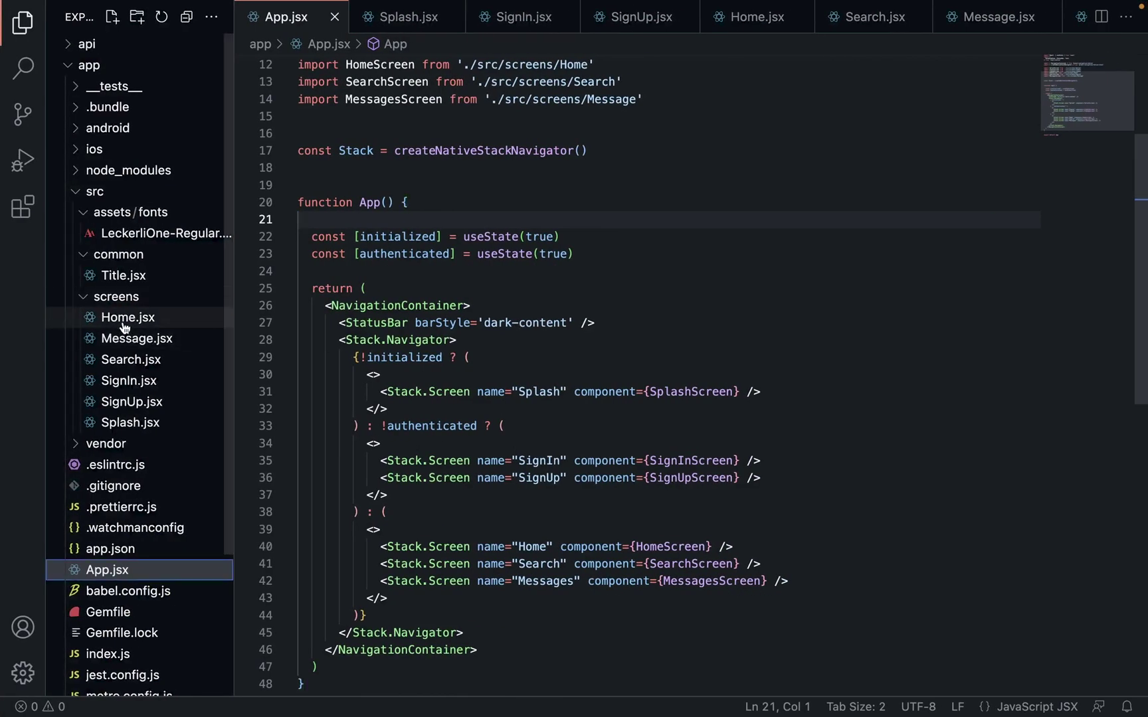
{"action": "left_click", "coordinate": [127, 318]}
{"action": "key", "text": "ctrl+a"}
{"action": "left_click", "coordinate": [513, 170]}
{"action": "left_click", "coordinate": [661, 62]}
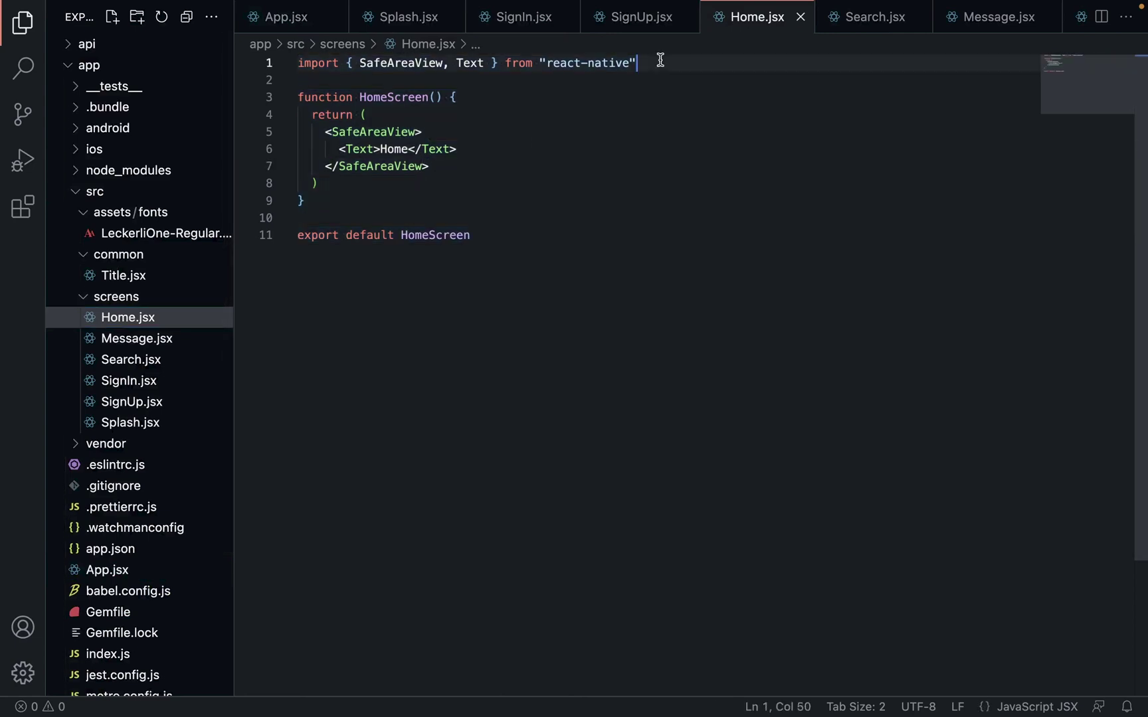
{"action": "key", "text": "Return"}
{"action": "type", "text": "import { createBottomTabNavigator } from '@react-navigation/bottom-tabs';  const Tab = createBottomTabNavigator();"}
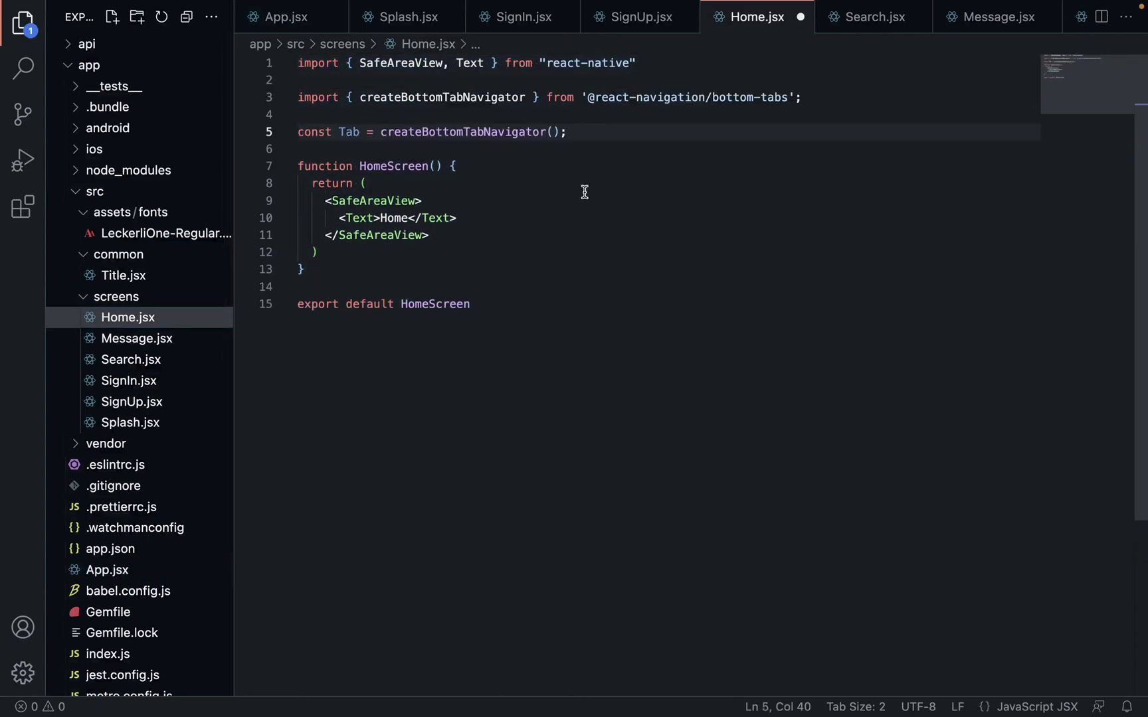
{"action": "key", "text": "BackSpace"}
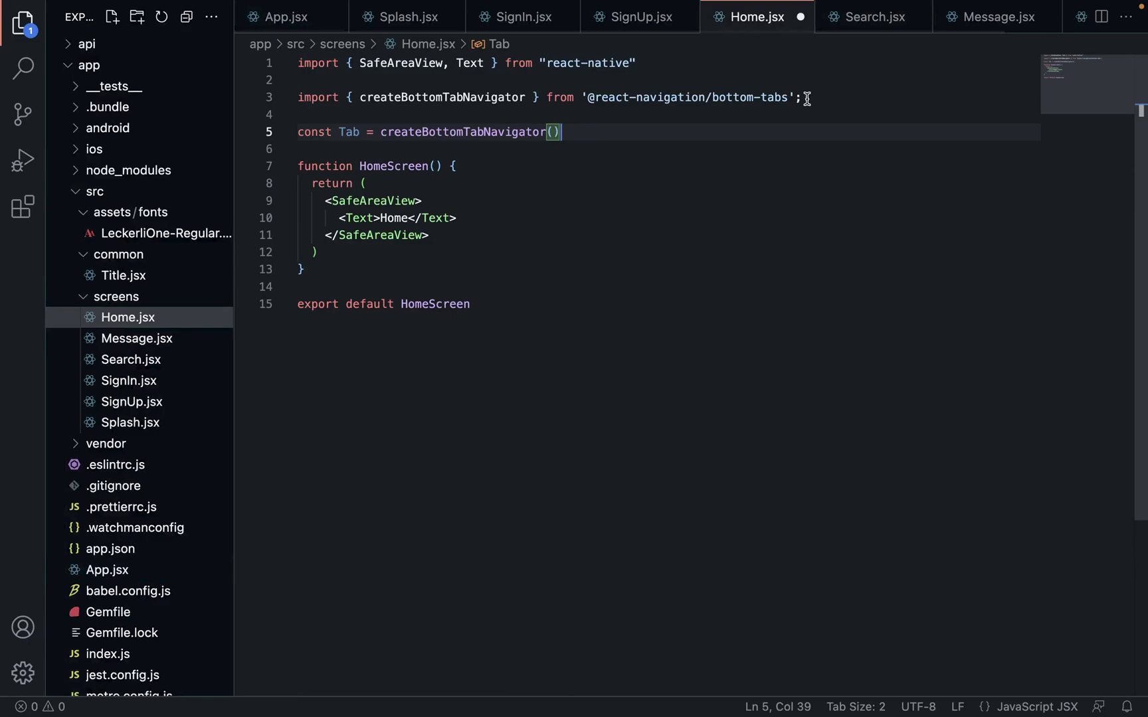
{"action": "left_click", "coordinate": [808, 97]}
{"action": "key", "text": "BackSpace"}
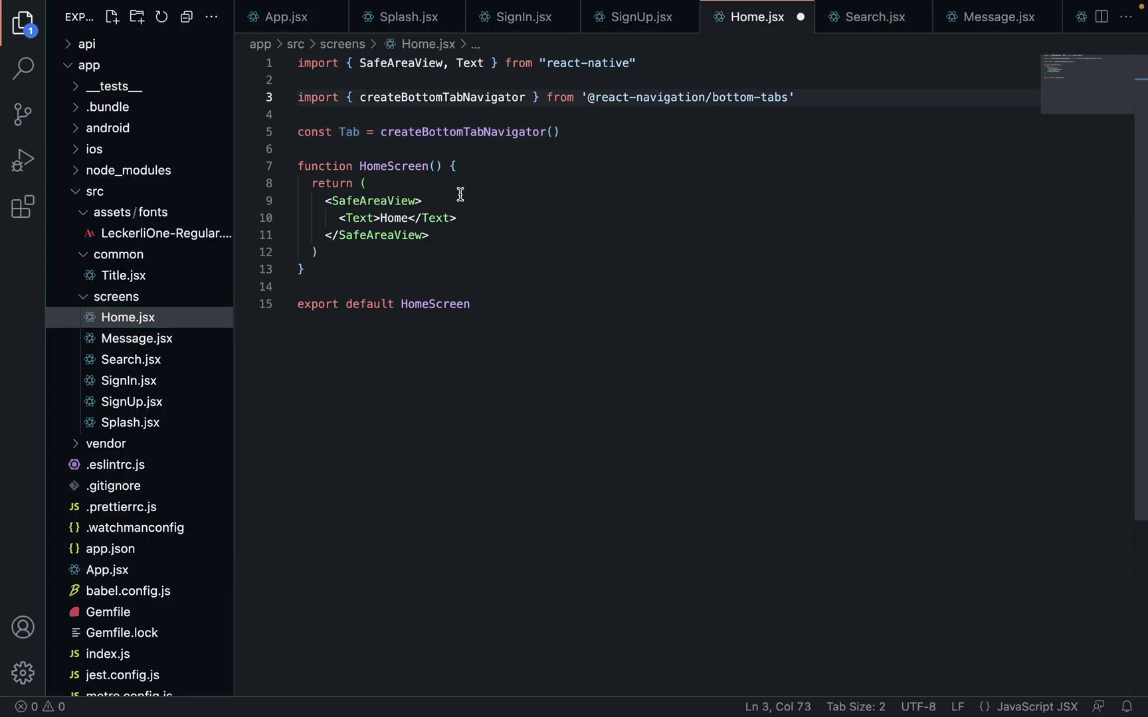
Step: Select the docs' <Tab.Navigator> example with its Home and Settings screens
{"action": "key", "text": "ctrl+Right"}
{"action": "key", "text": "ctrl+Right"}
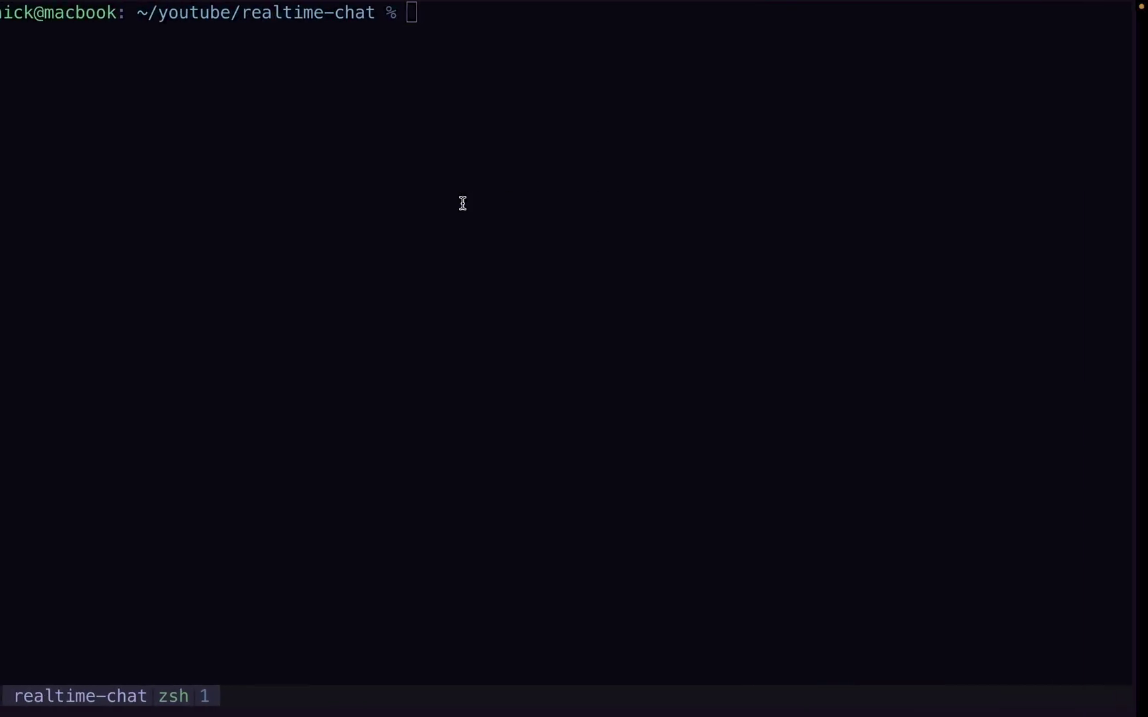
{"action": "key", "text": "ctrl+Right"}
{"action": "left_click_drag", "start_coordinate": [297, 516], "coordinate": [412, 569]}
{"action": "key", "text": "super+c"}
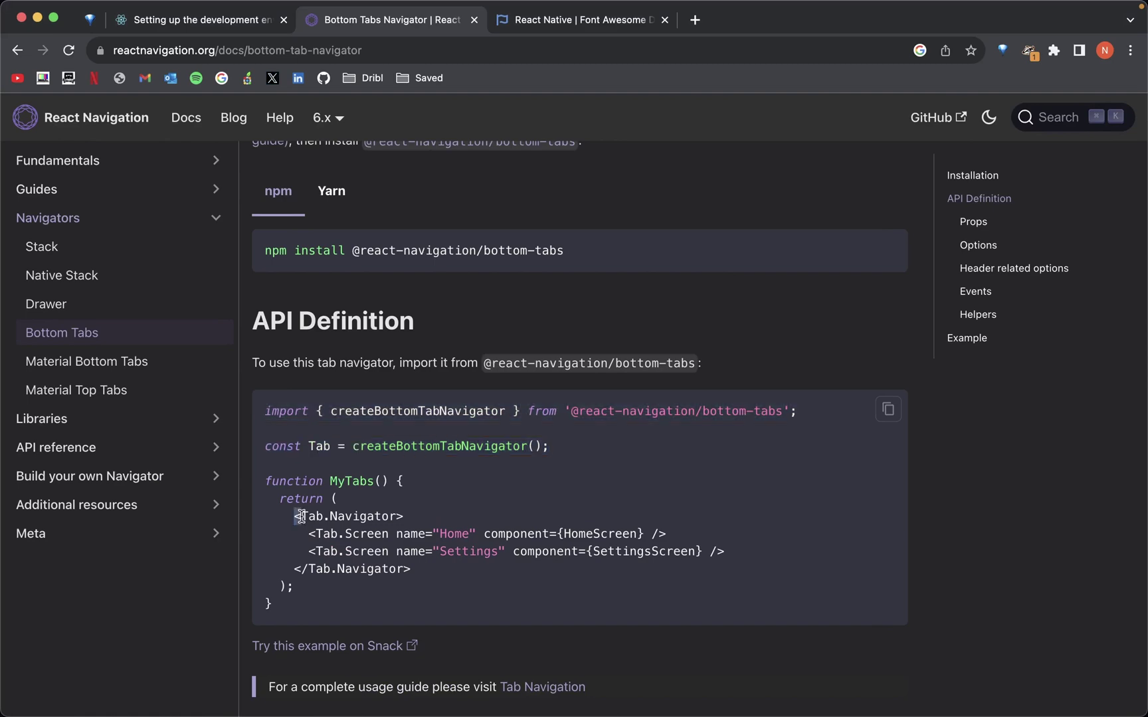
{"action": "key", "text": "ctrl+Left"}
{"action": "key", "text": "ctrl+Left"}
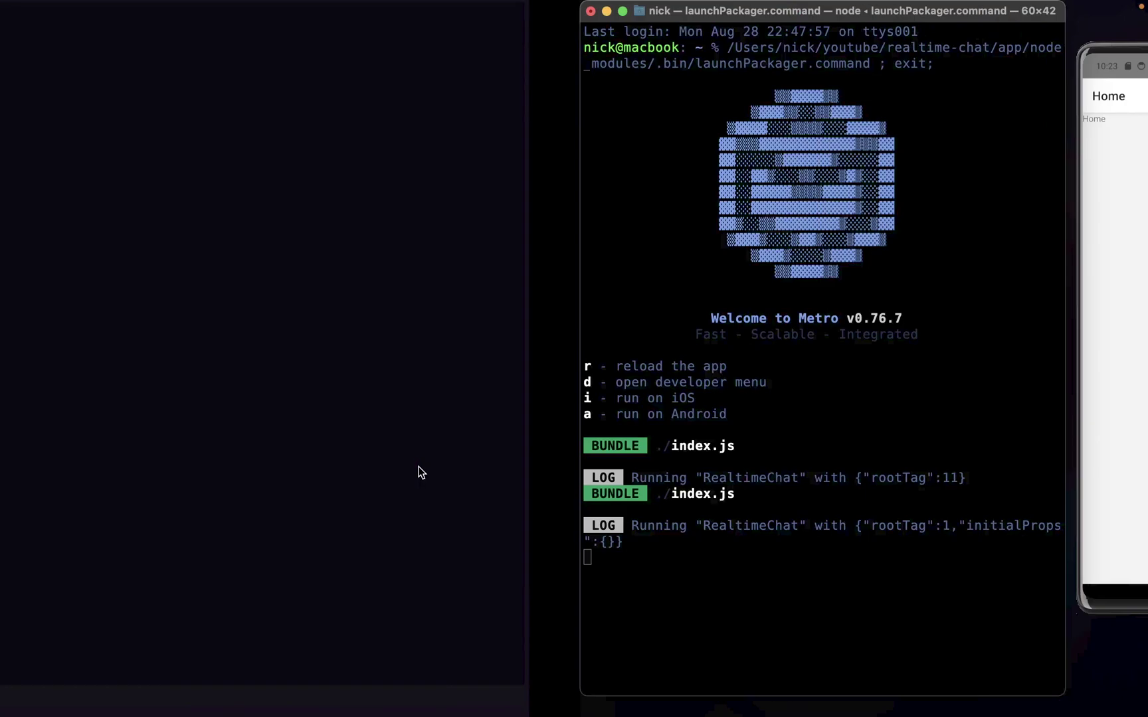
{"action": "key", "text": "ctrl+Left"}
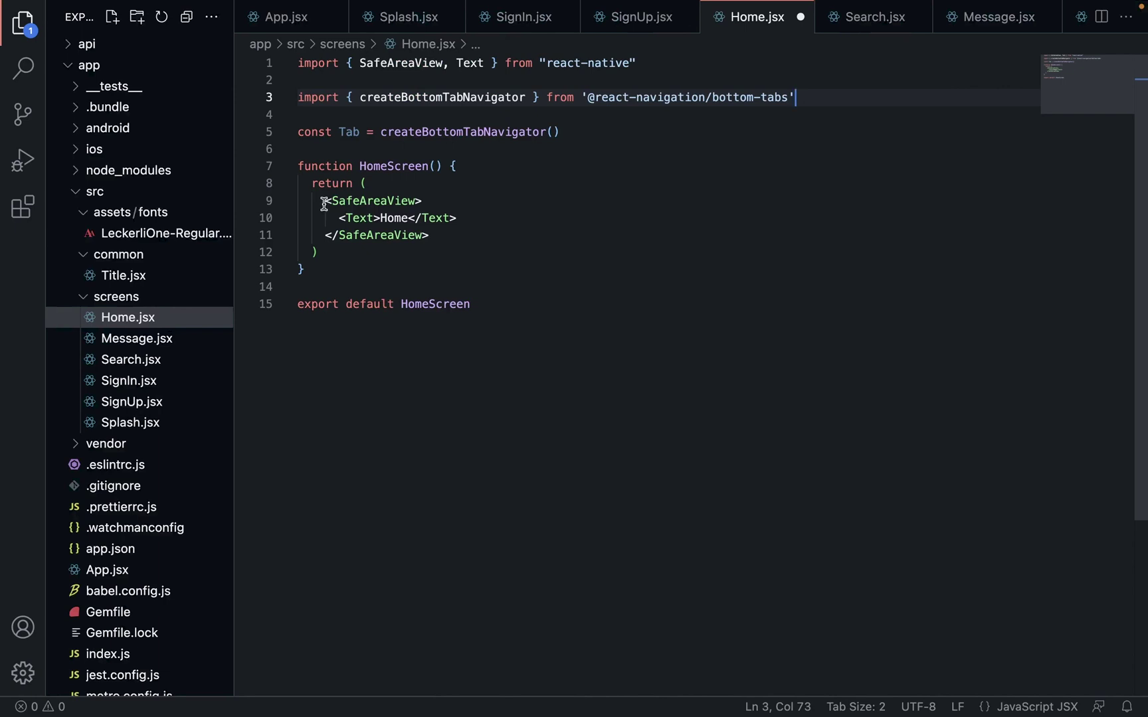
Step: Replace HomeScreen's SafeAreaView markup with the Tab.Navigator block and add blank lines after const Tab
{"action": "left_click_drag", "start_coordinate": [324, 204], "coordinate": [450, 234]}
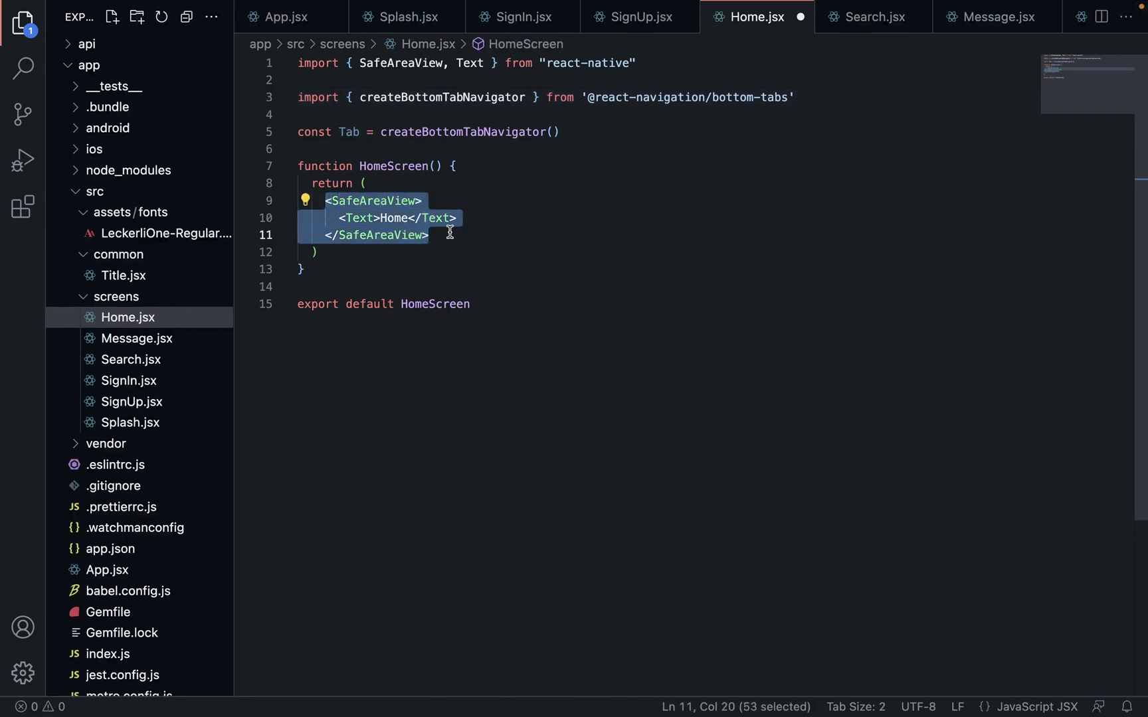
{"action": "key", "text": "super+v"}
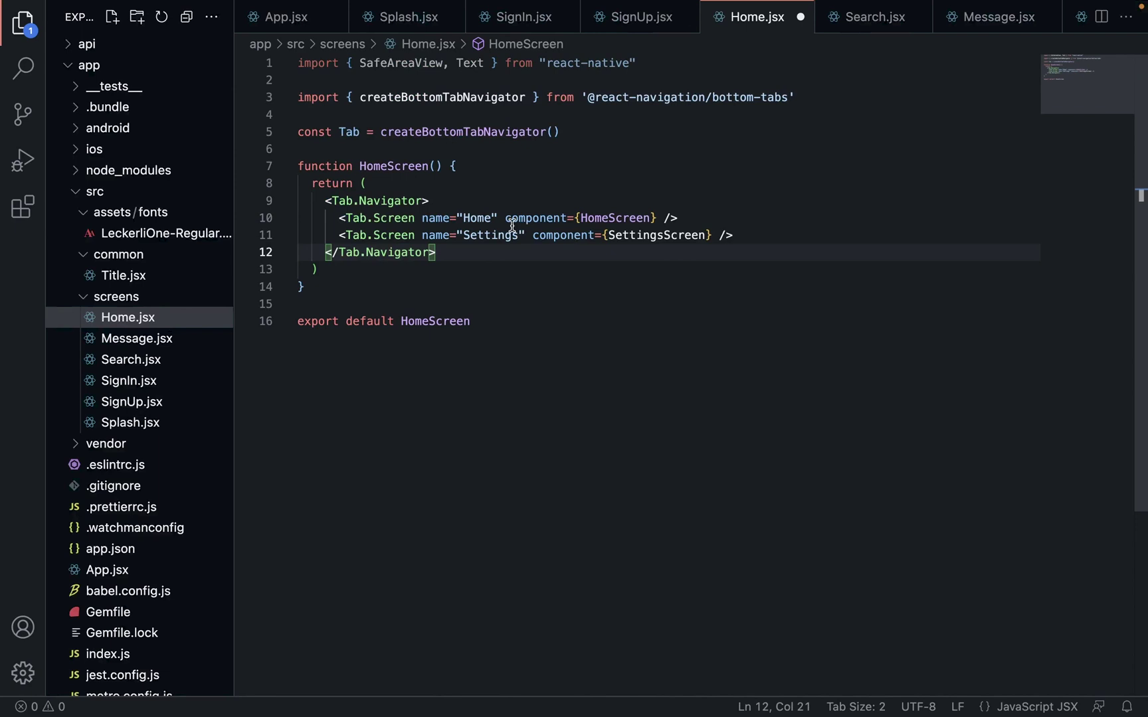
{"action": "left_click", "coordinate": [584, 134]}
{"action": "key", "text": "Return"}
{"action": "key", "text": "Return"}
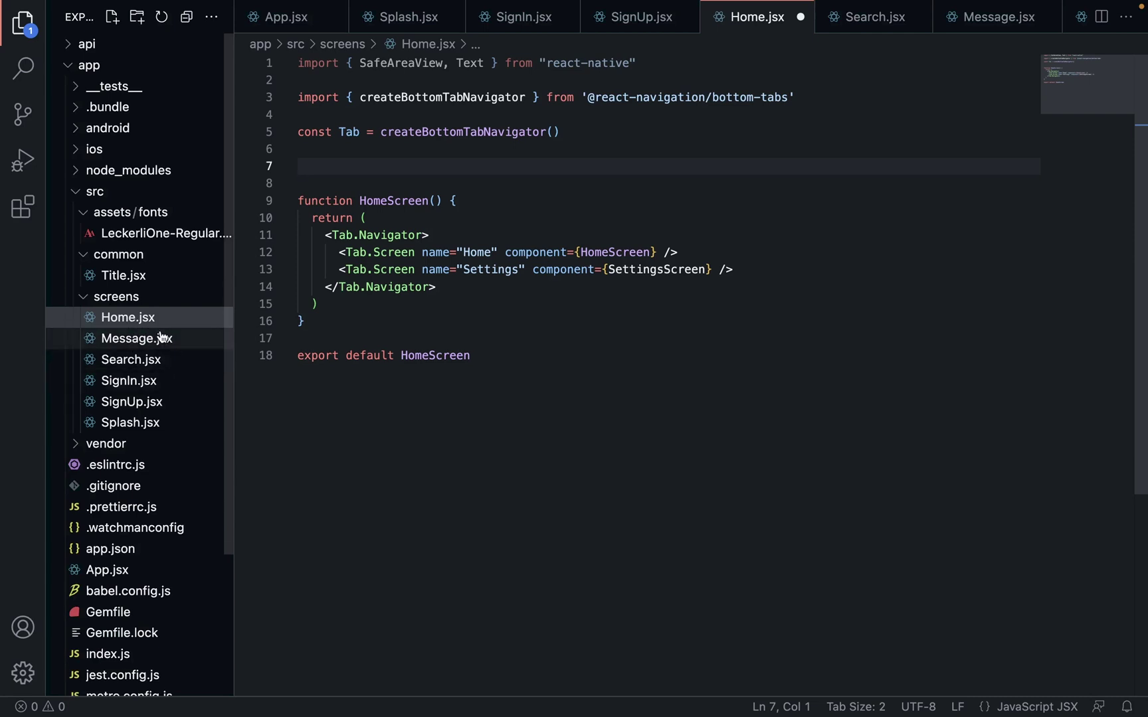
Step: Create Requests.jsx in screens and paste Search.jsx's screen code into it
{"action": "left_click", "coordinate": [144, 359]}
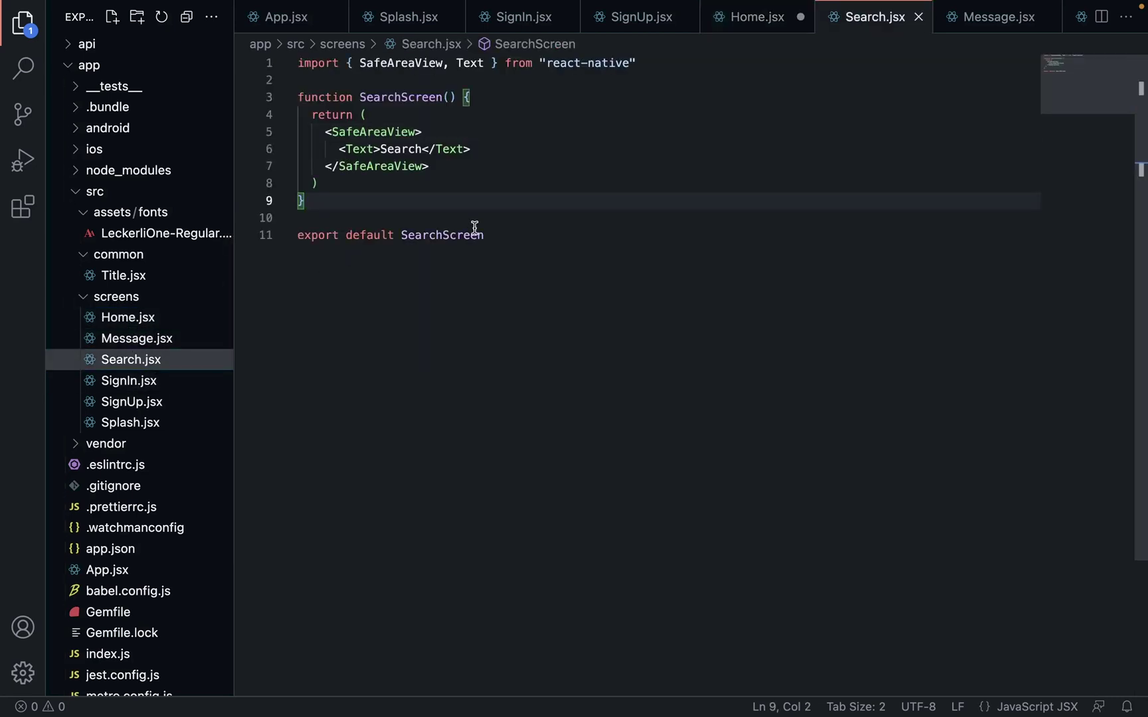
{"action": "left_click", "coordinate": [504, 233]}
{"action": "key", "text": "super+shift+Up"}
{"action": "key", "text": "ctrl+c"}
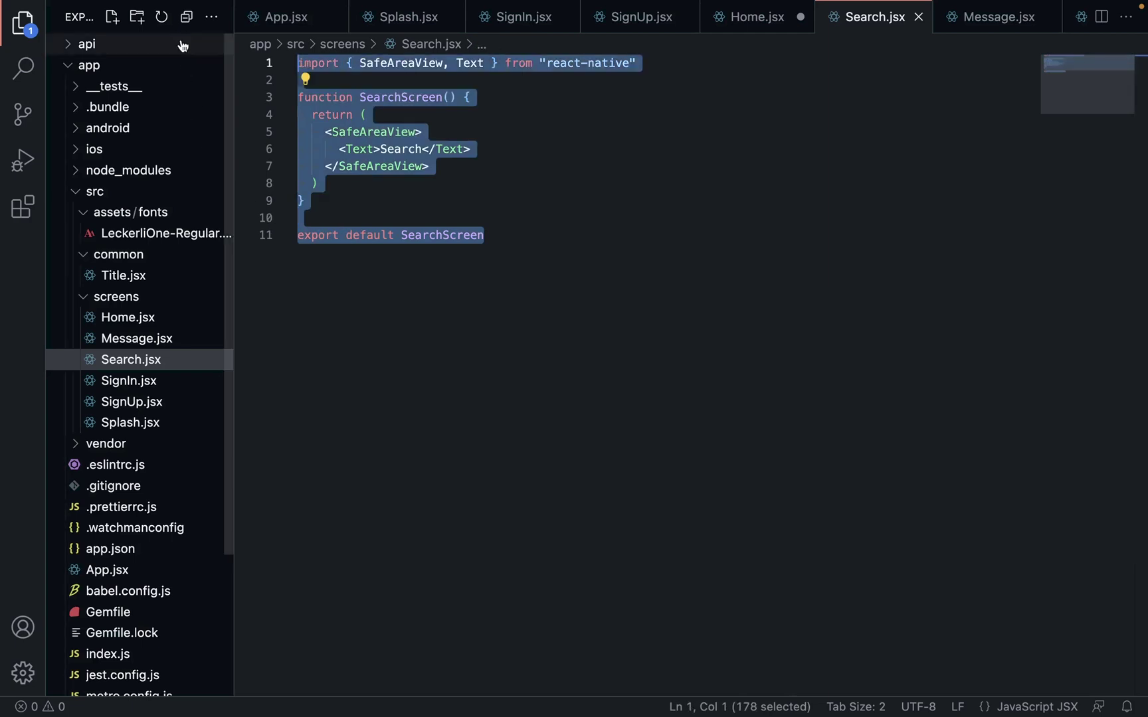
{"action": "left_click", "coordinate": [111, 17]}
{"action": "type", "text": "Requests.jsx"}
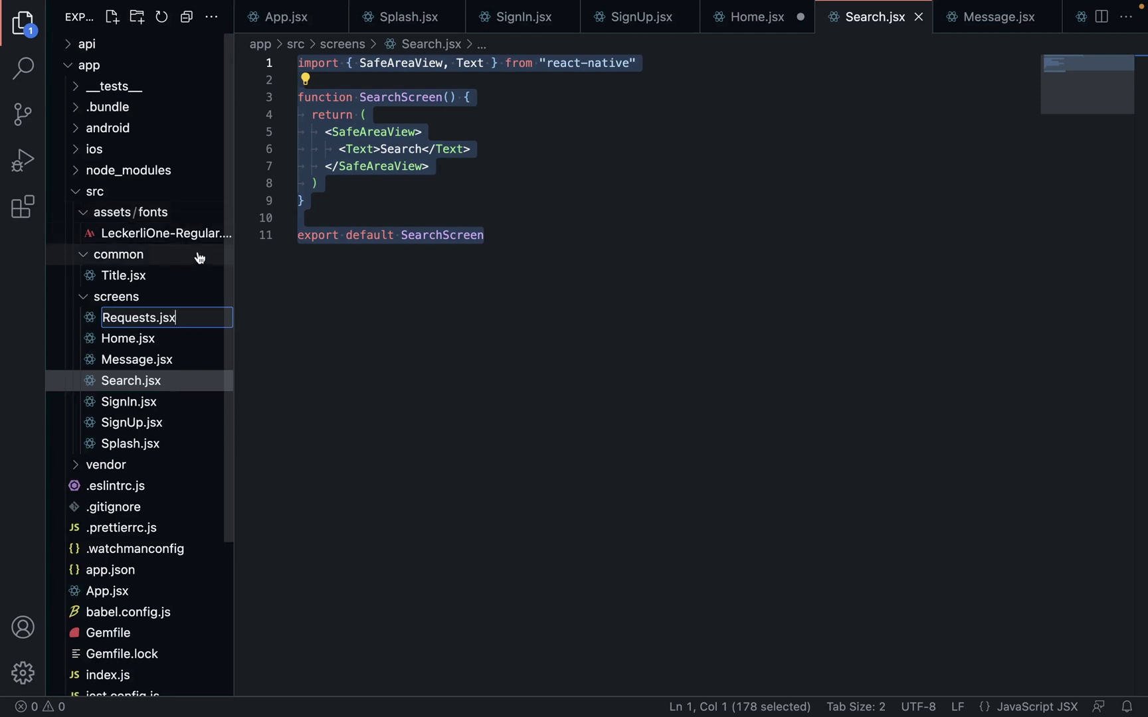
{"action": "key", "text": "Return"}
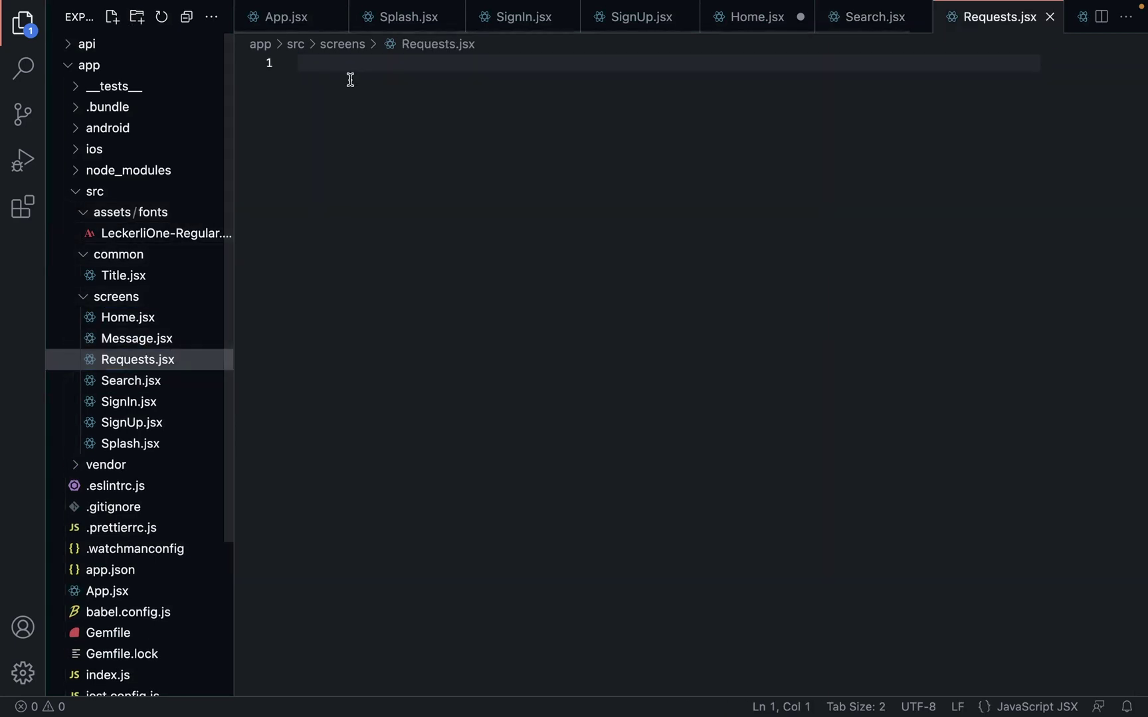
{"action": "left_click", "coordinate": [353, 51]}
{"action": "left_click", "coordinate": [333, 174]}
{"action": "key", "text": "ctrl+v"}
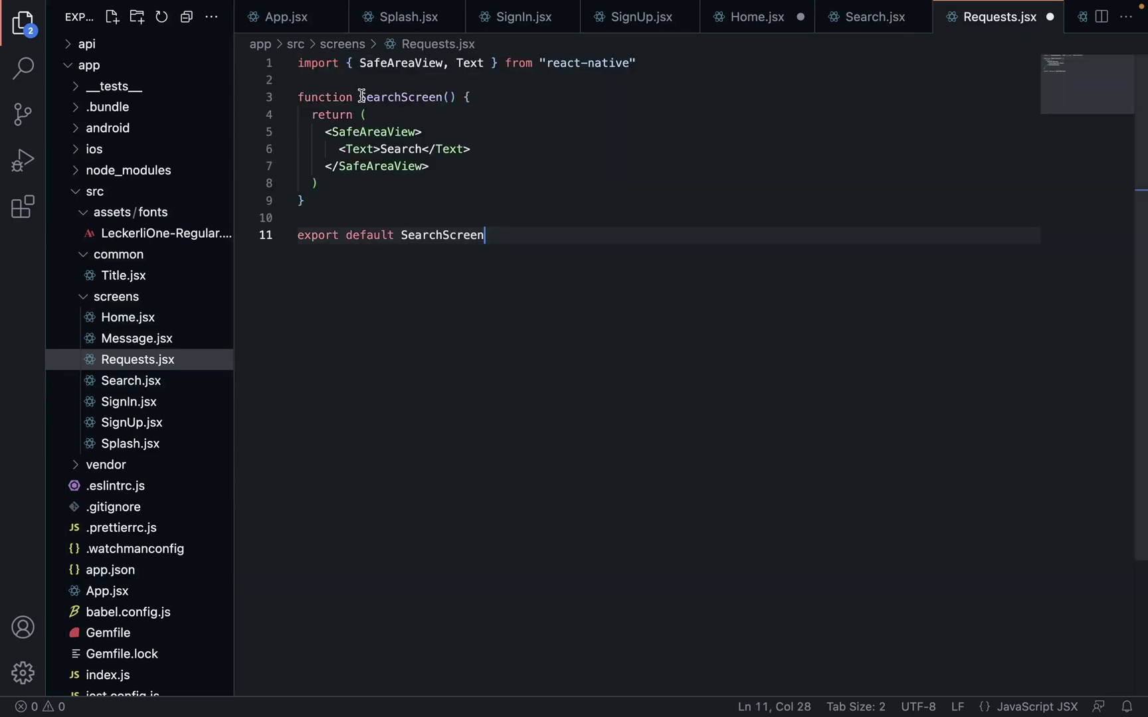
Step: Rename the component to RequestsScreen and its displayed text to Requests
{"action": "left_click_drag", "start_coordinate": [400, 99], "coordinate": [360, 99]}
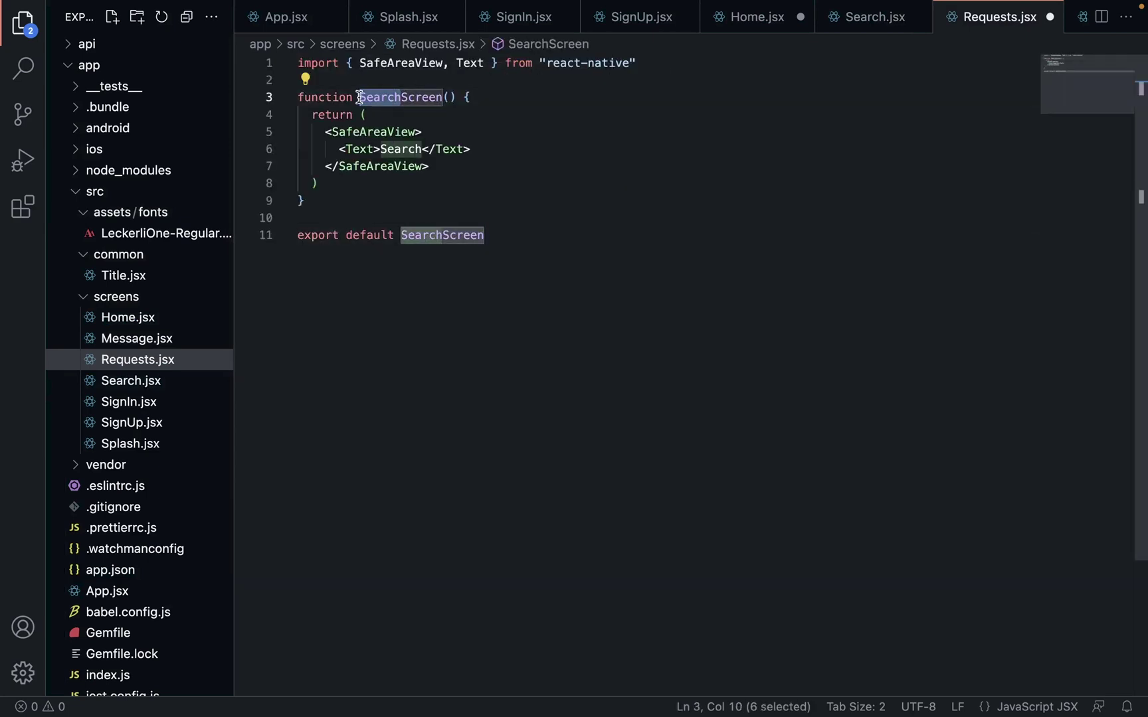
{"action": "type", "text": "Request"}
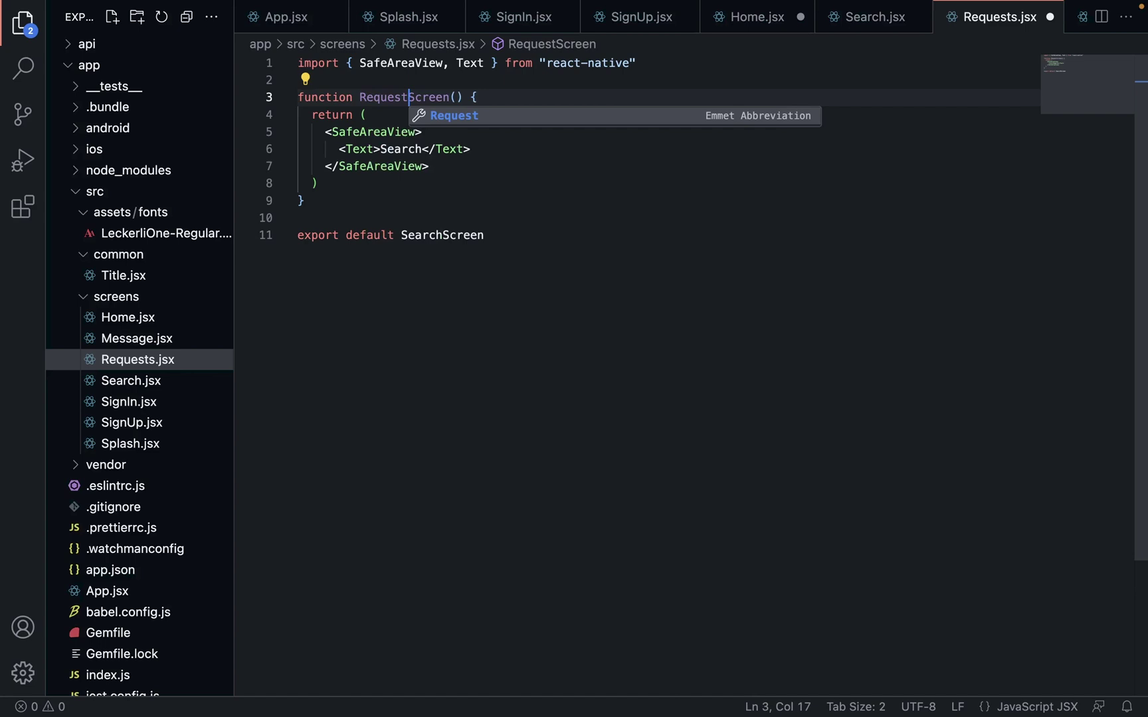
{"action": "type", "text": "s"}
{"action": "left_click", "coordinate": [381, 117]}
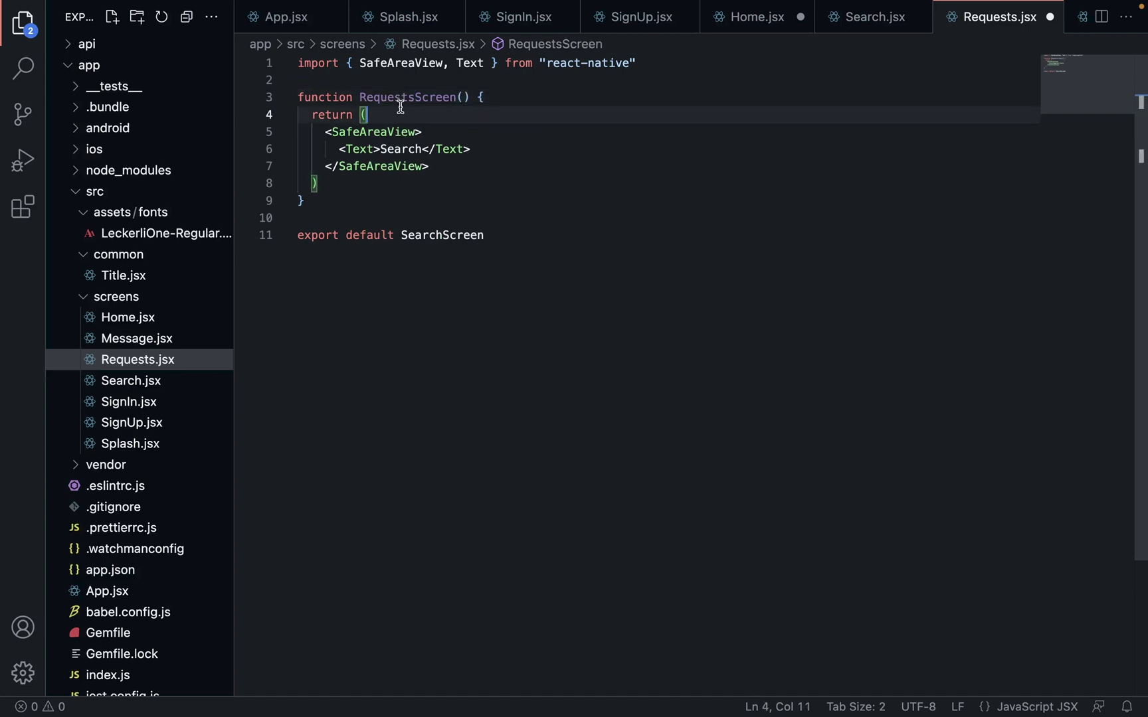
{"action": "double_click", "coordinate": [399, 149]}
{"action": "type", "text": "Re"}
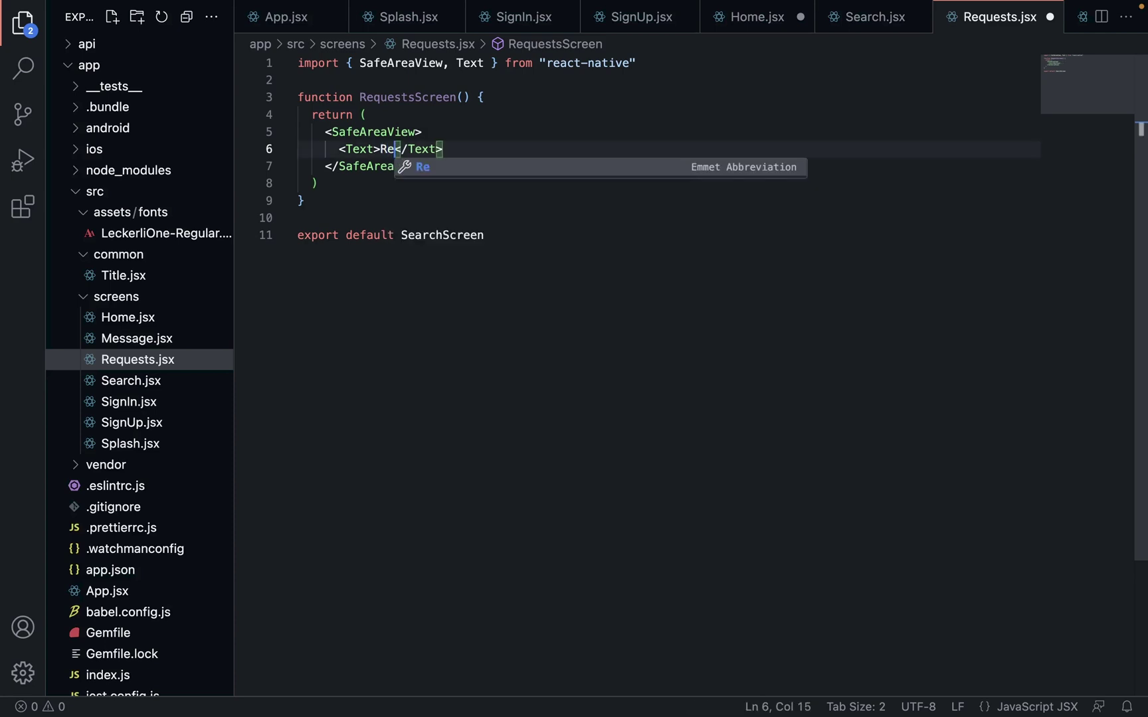
{"action": "type", "text": "quests"}
{"action": "left_click", "coordinate": [388, 133]}
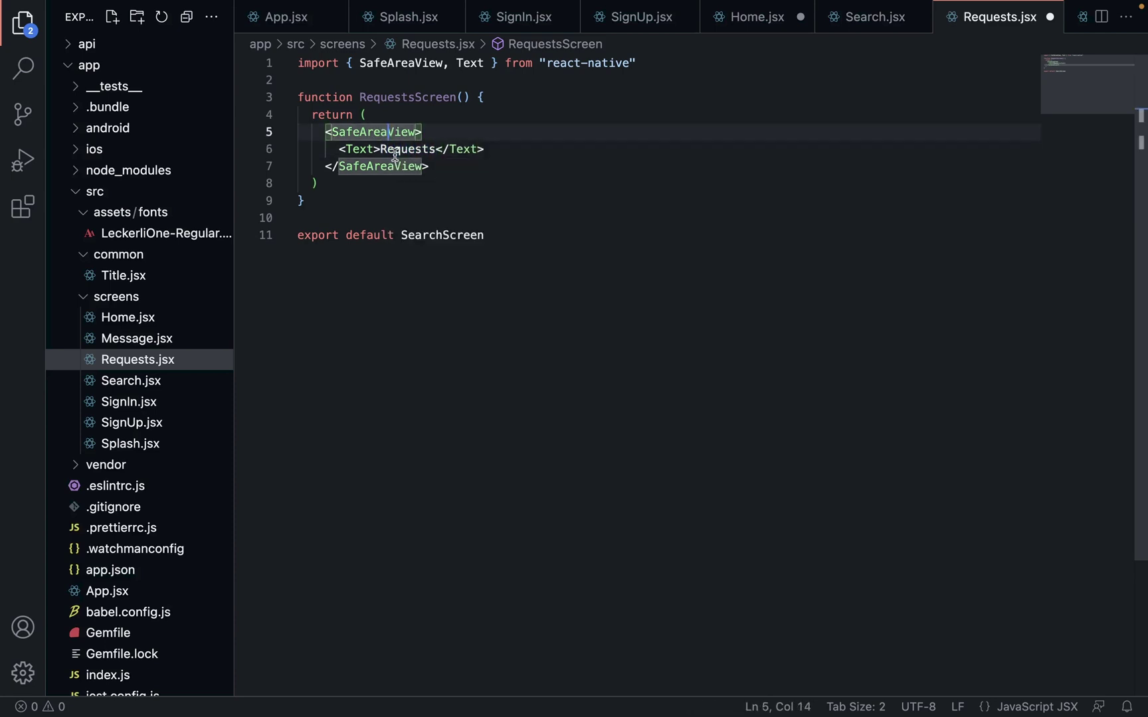
Step: Export RequestsScreen by default instead of SearchScreen
{"action": "double_click", "coordinate": [398, 95]}
{"action": "key", "text": "super+c"}
{"action": "double_click", "coordinate": [443, 235]}
{"action": "key", "text": "super+v"}
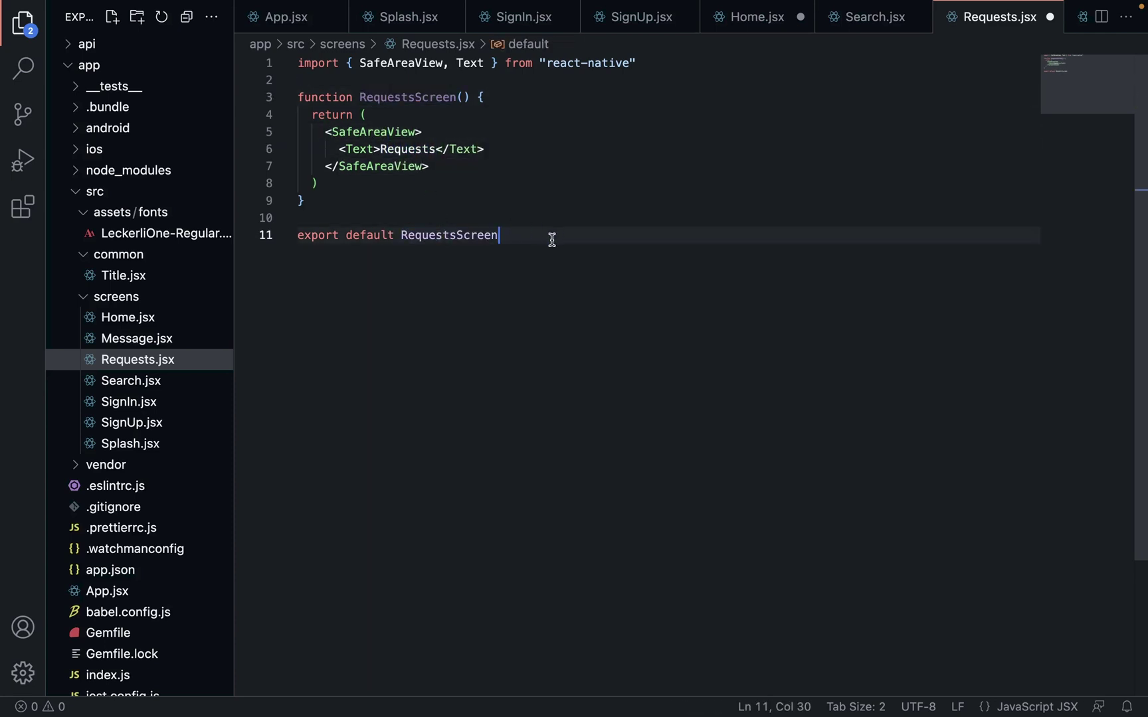
{"action": "left_click", "coordinate": [122, 318]}
Step: Create a new Friends.jsx file in the screens folder, undoing stray RequestsScreen text
{"action": "left_click", "coordinate": [114, 18]}
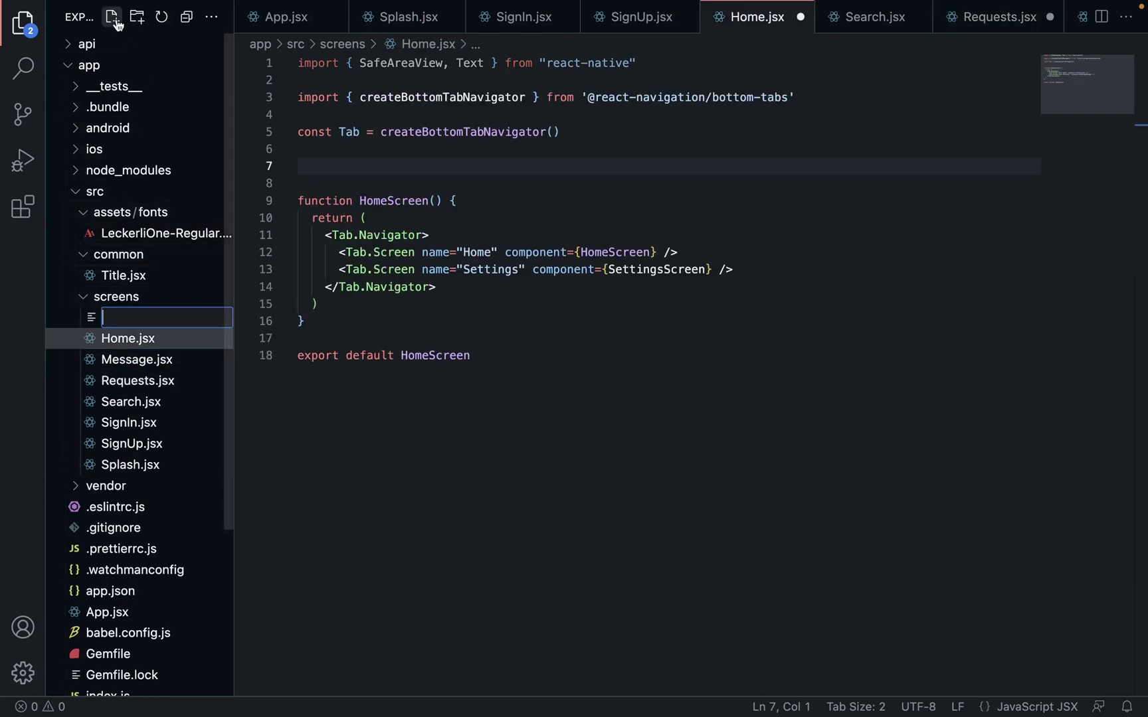
{"action": "type", "text": "Friends.jsx"}
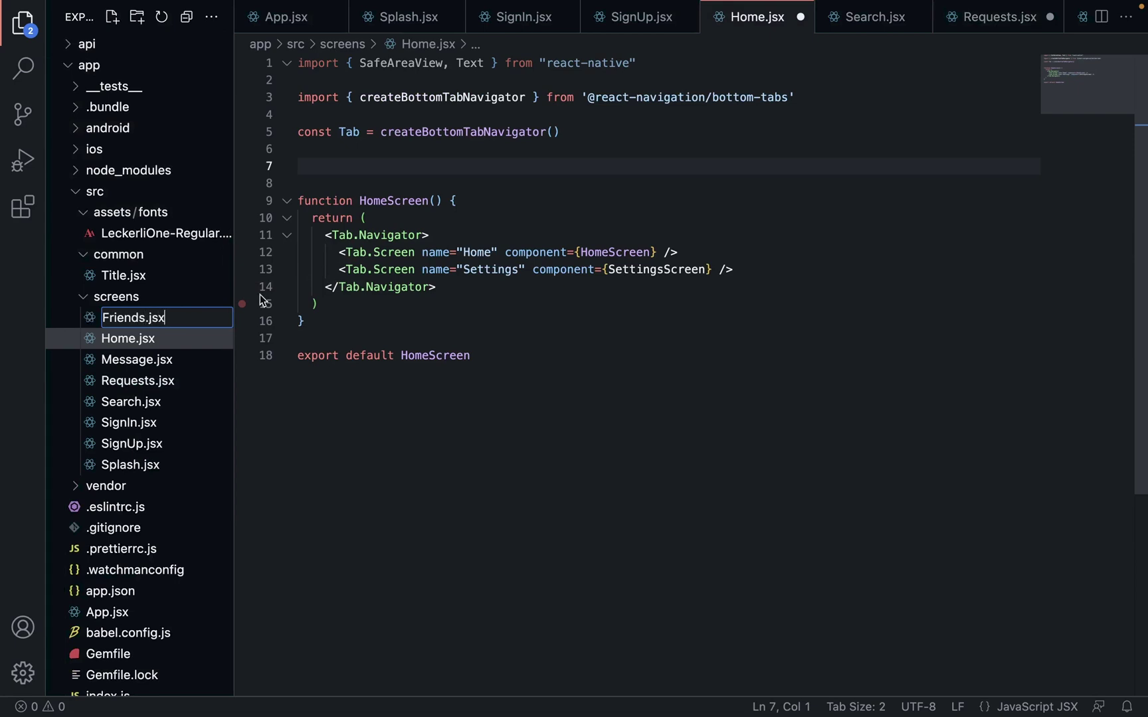
{"action": "key", "text": "Return"}
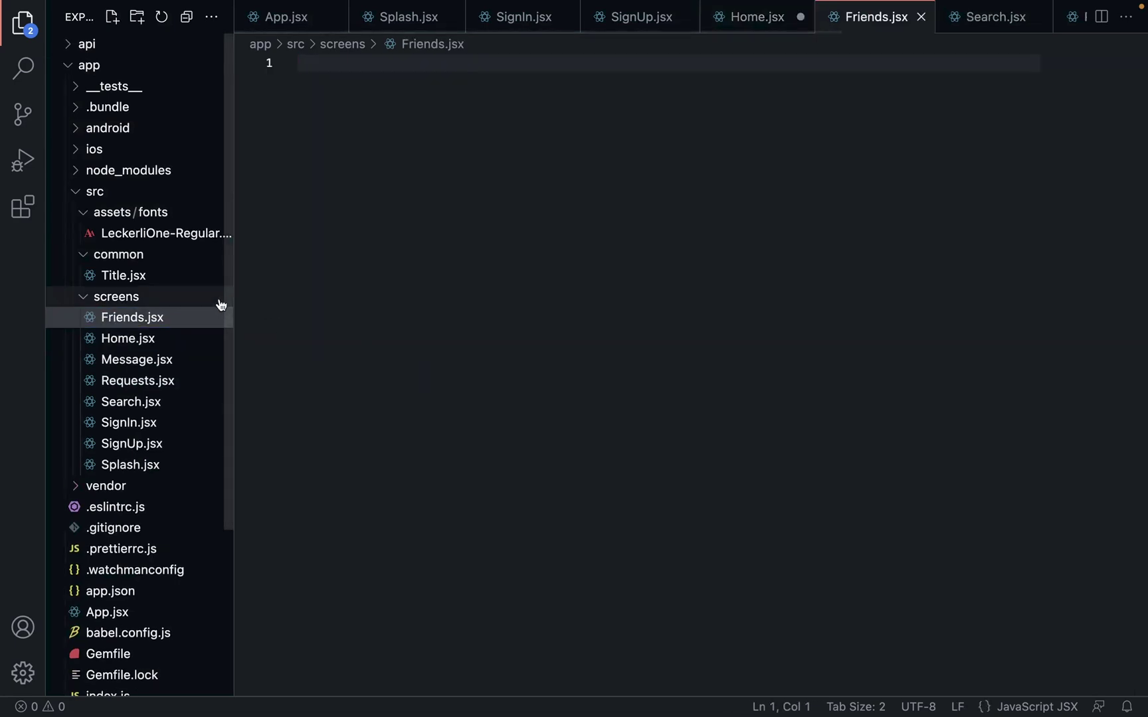
{"action": "type", "text": "RequestsScreen"}
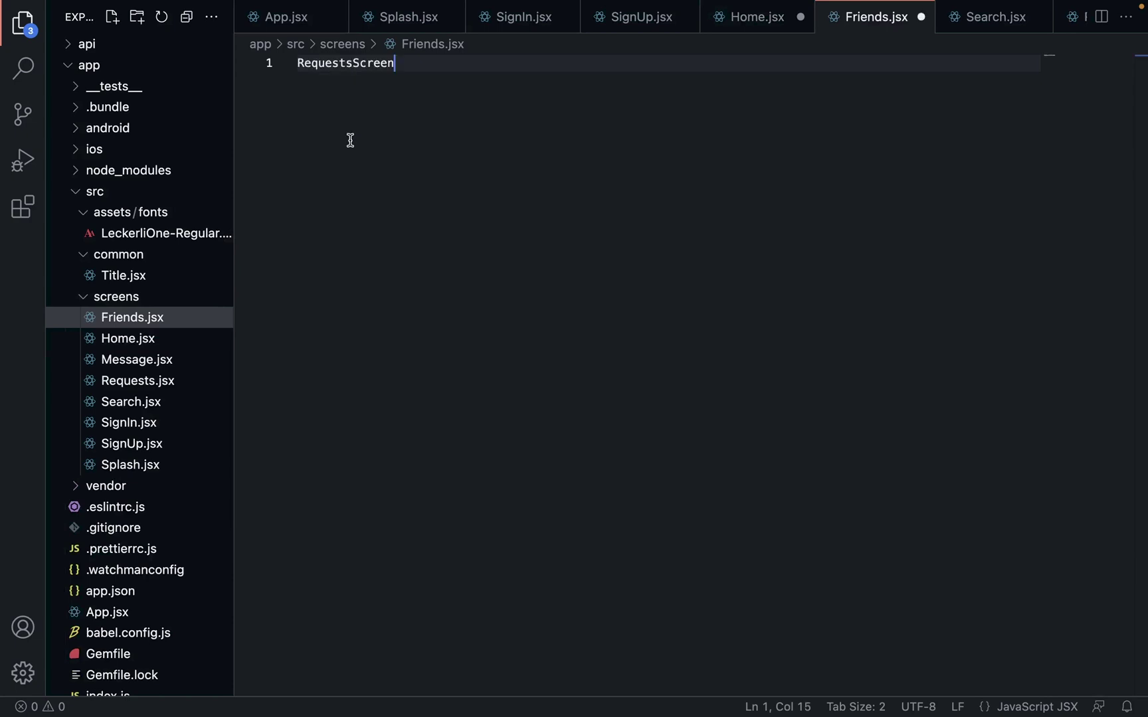
{"action": "key", "text": "super+z"}
{"action": "left_click", "coordinate": [134, 341]}
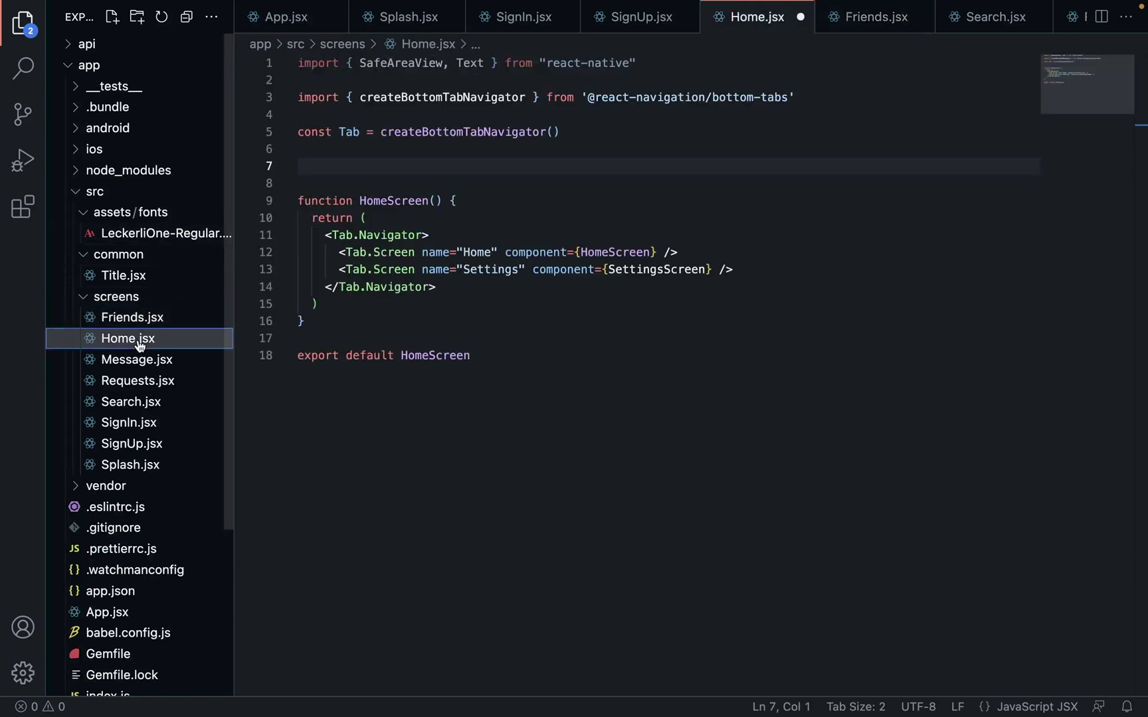
Step: Paste Message.jsx's screen code into Friends.jsx and rename the component FriendsScreen
{"action": "left_click", "coordinate": [137, 358]}
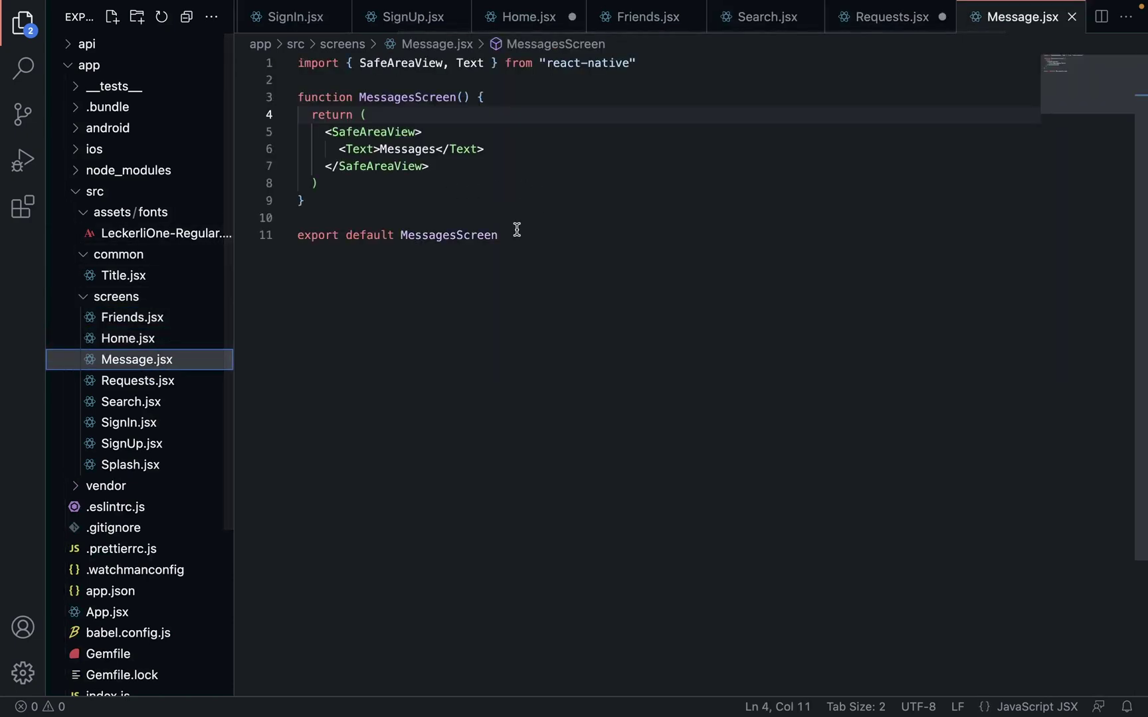
{"action": "mouse_move", "coordinate": [514, 235]}
{"action": "left_mouse_down"}
{"action": "mouse_move", "coordinate": [186, 108]}
{"action": "mouse_move", "coordinate": [171, 46]}
{"action": "left_mouse_up"}
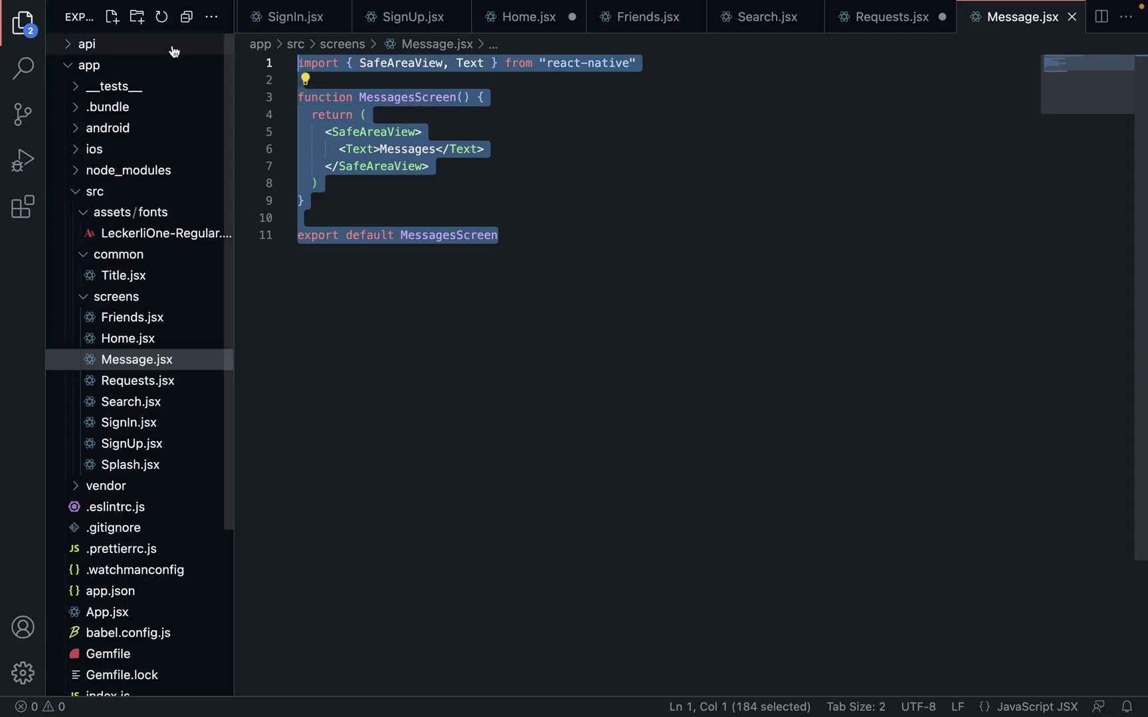
{"action": "left_click", "coordinate": [135, 318]}
{"action": "key", "text": "super+v"}
{"action": "left_click_drag", "start_coordinate": [416, 98], "coordinate": [359, 98]}
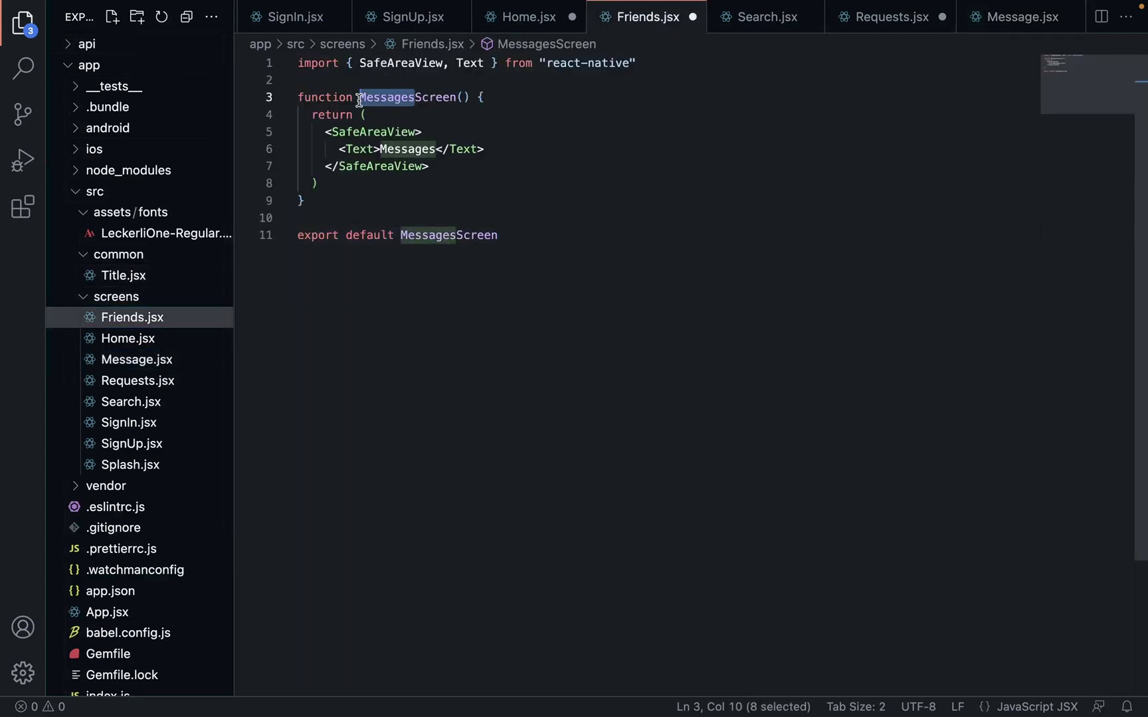
{"action": "type", "text": "Friends"}
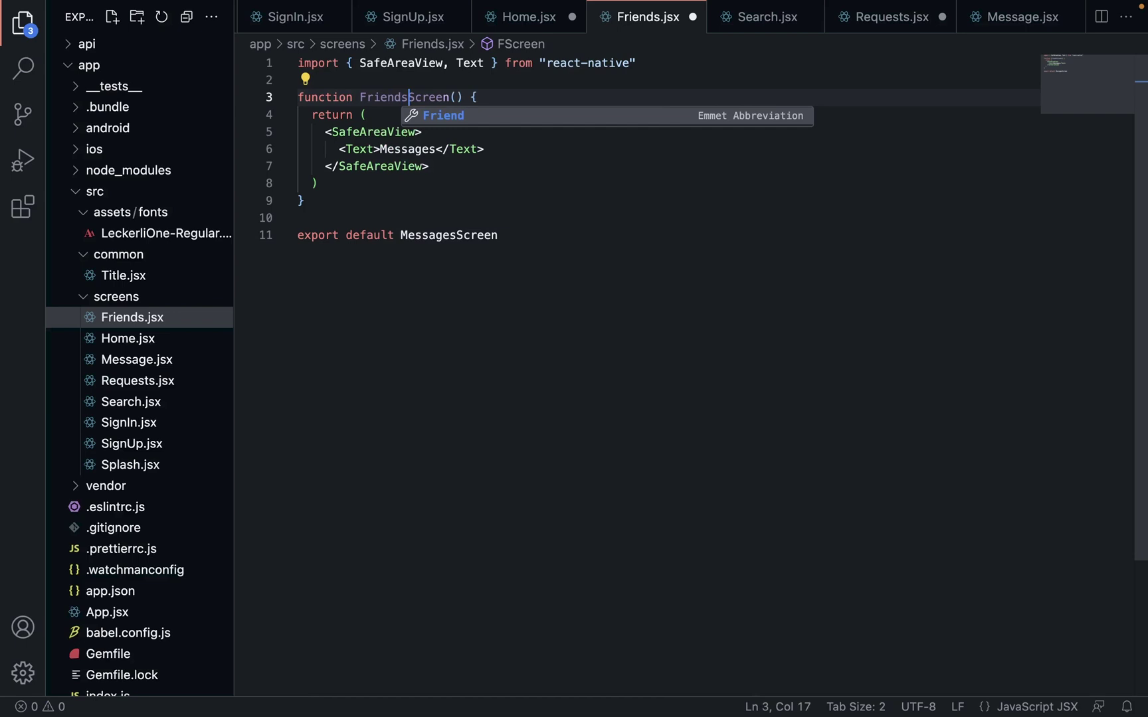
Step: Export FriendsScreen by default instead of MessagesScreen
{"action": "double_click", "coordinate": [379, 96]}
{"action": "key", "text": "super+c"}
{"action": "double_click", "coordinate": [440, 235]}
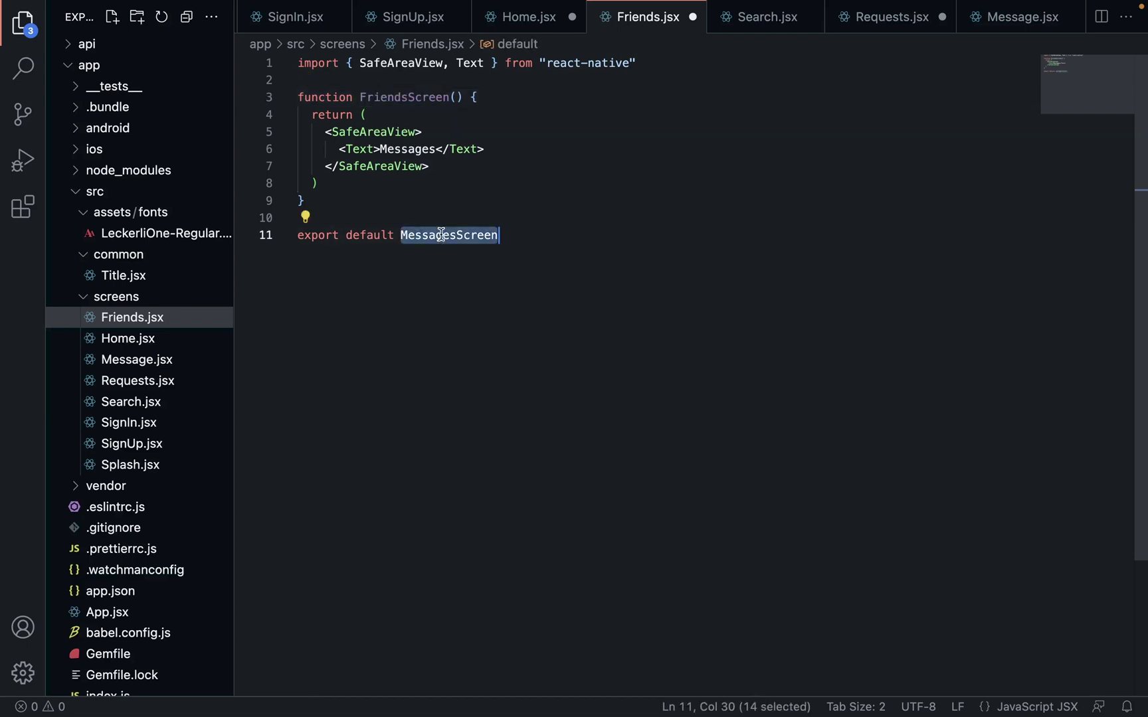
{"action": "key", "text": "super+v"}
Step: Change the displayed text from Messages to Friends and select the finished Friends code
{"action": "double_click", "coordinate": [411, 148]}
{"action": "type", "text": "Freind"}
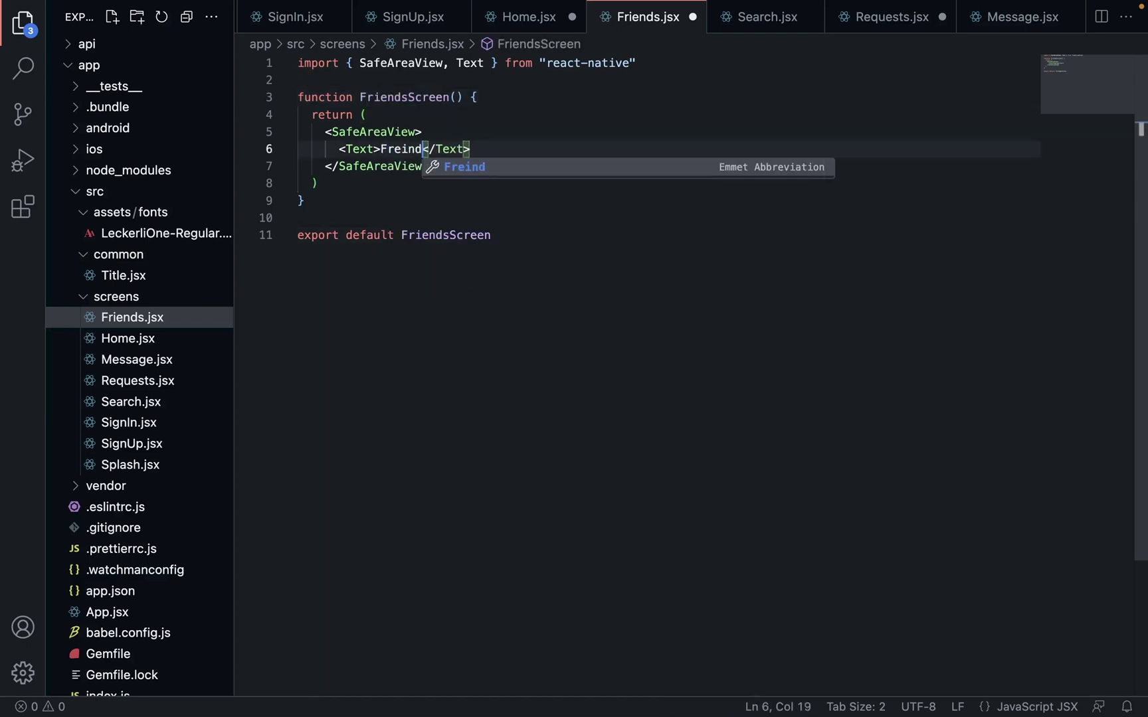
{"action": "type", "text": "s"}
{"action": "key", "text": "BackSpace"}
{"action": "key", "text": "BackSpace"}
{"action": "key", "text": "BackSpace"}
{"action": "key", "text": "BackSpace"}
{"action": "key", "text": "BackSpace"}
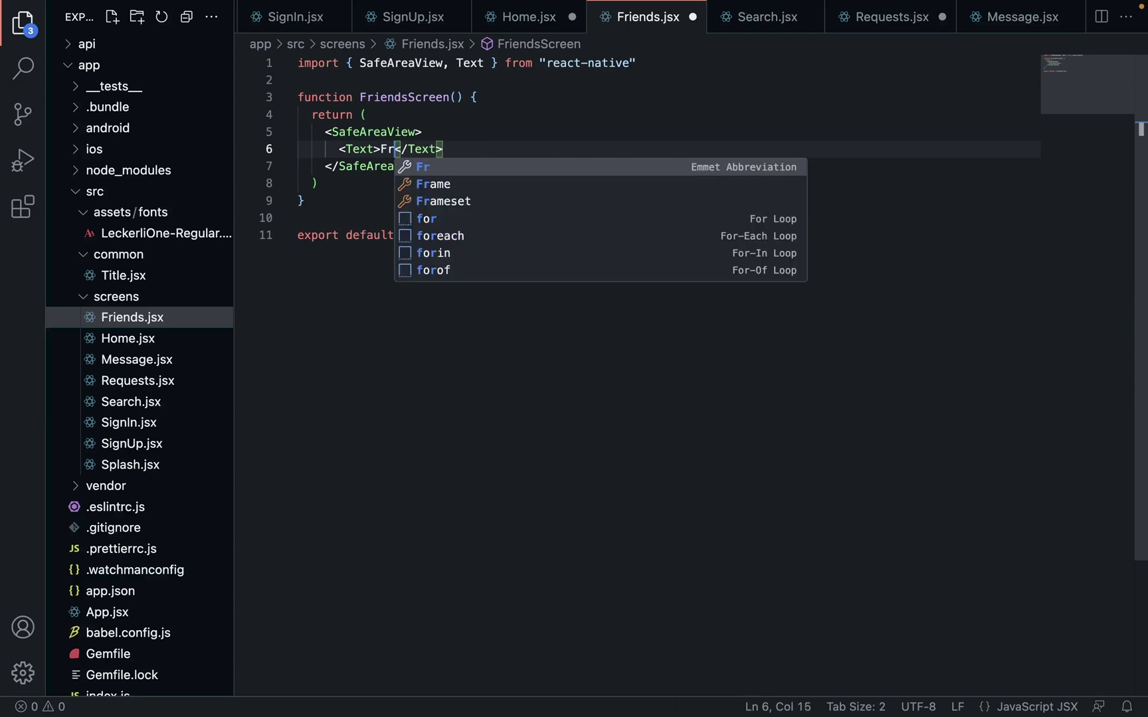
{"action": "type", "text": "iends"}
{"action": "left_click", "coordinate": [438, 82]}
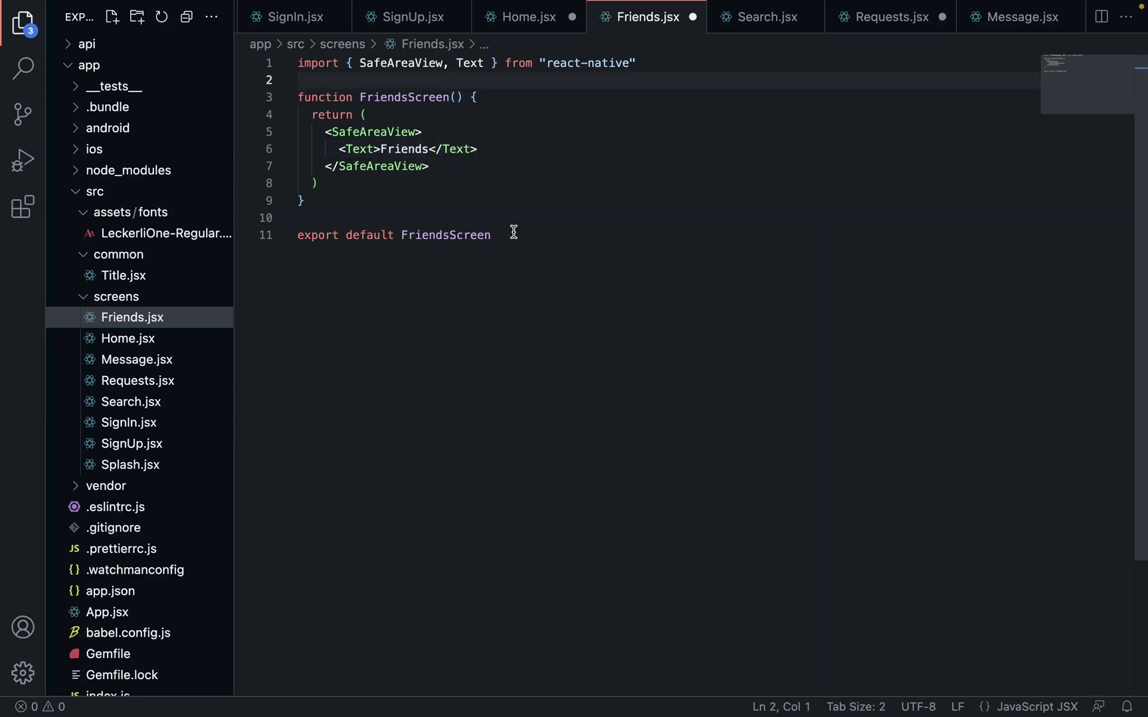
{"action": "mouse_move", "coordinate": [513, 234]}
{"action": "left_mouse_down"}
{"action": "mouse_move", "coordinate": [205, 109]}
{"action": "mouse_move", "coordinate": [207, 45]}
{"action": "left_mouse_up"}
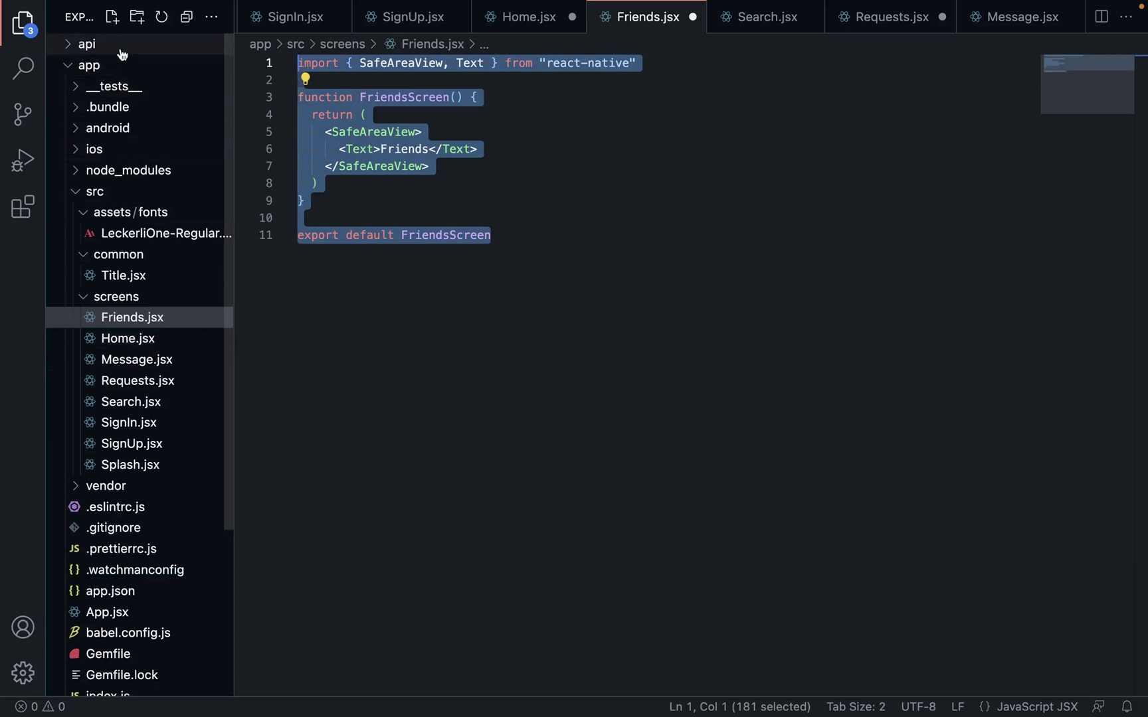
Step: Create Profile.jsx from the Friends code, renaming the function and displayed text to Profile
{"action": "left_click", "coordinate": [113, 16]}
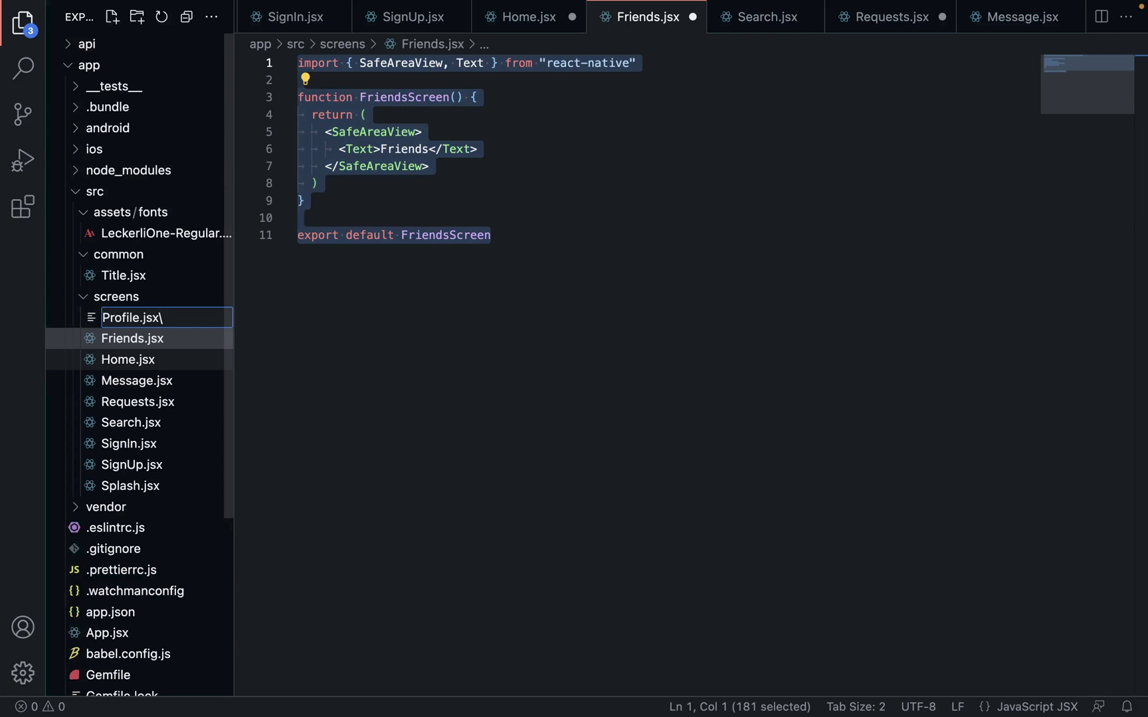
{"action": "key", "text": "Return"}
{"action": "key", "text": "ctrl+v"}
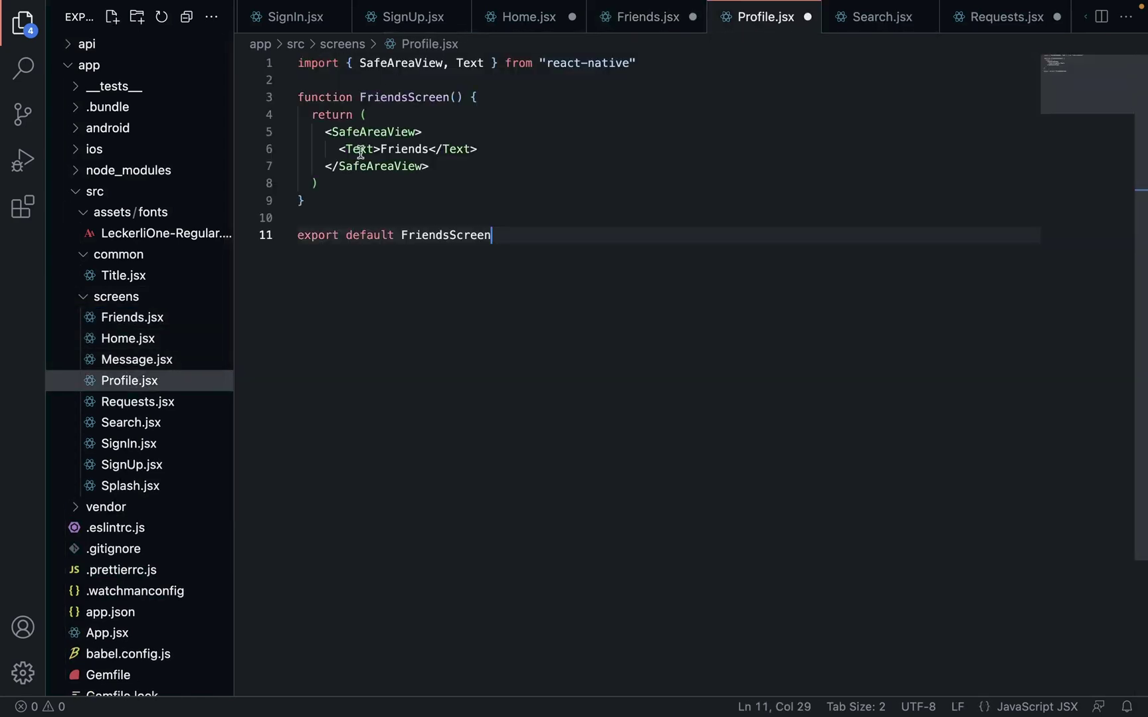
{"action": "left_click_drag", "start_coordinate": [411, 97], "coordinate": [359, 97]}
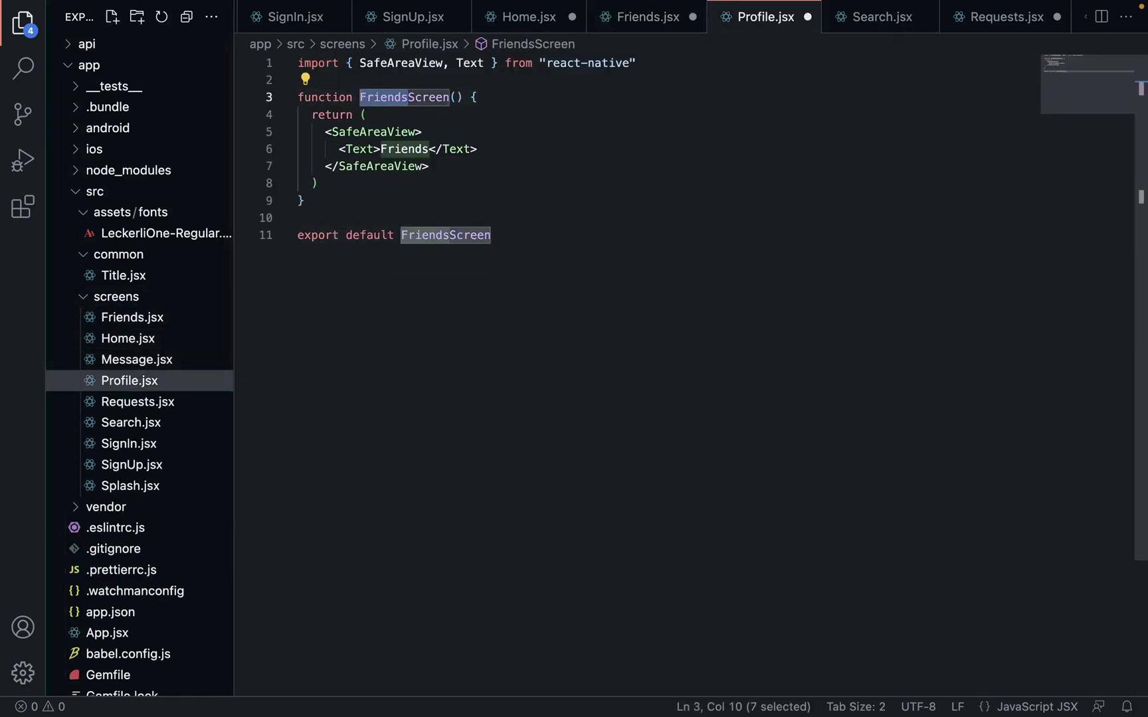
{"action": "type", "text": "Profile"}
{"action": "double_click", "coordinate": [412, 150]}
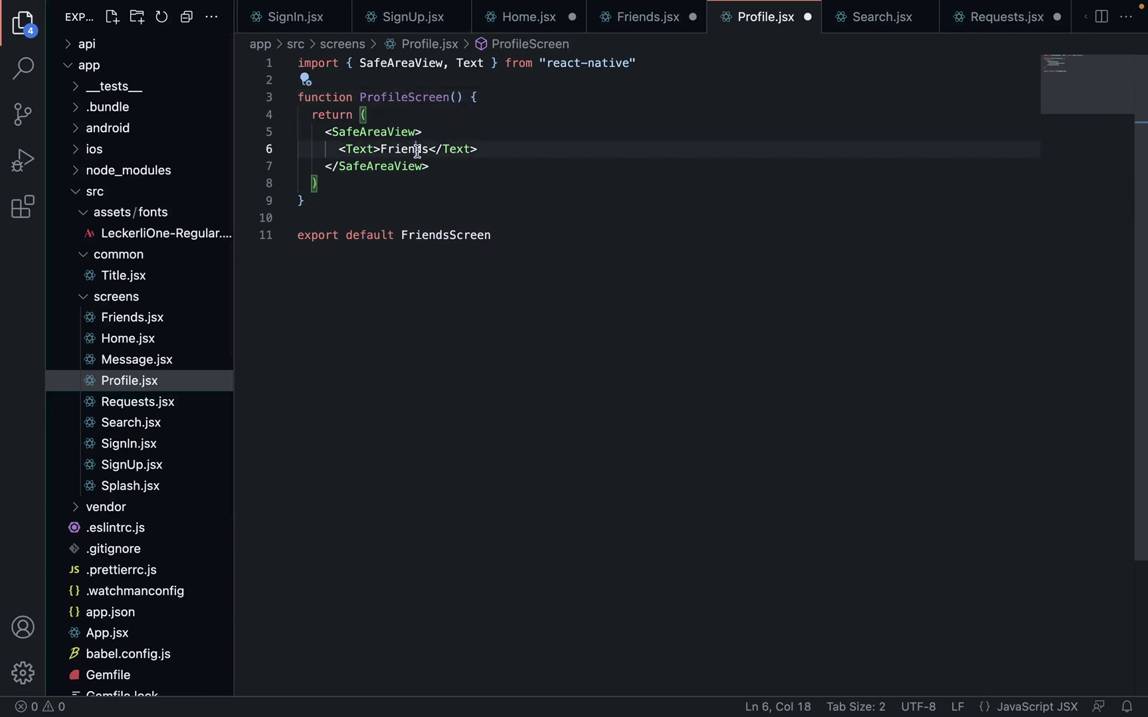
{"action": "type", "text": "Profile"}
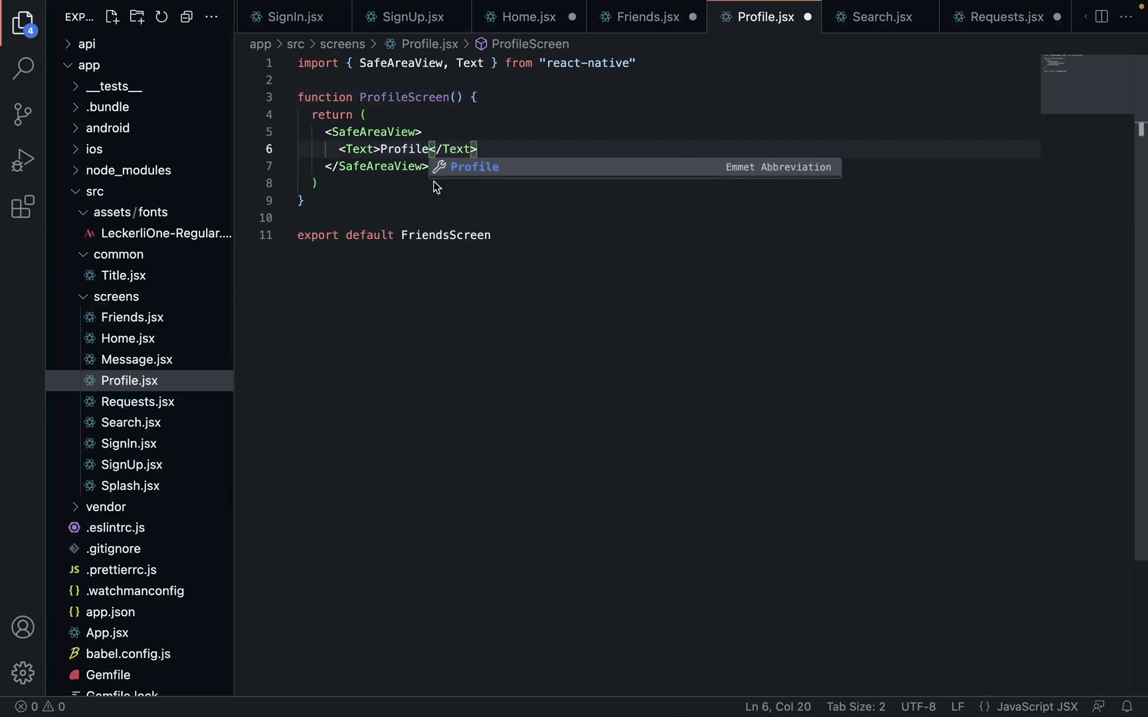
Step: Export ProfileScreen by default and save Profile.jsx
{"action": "left_click_drag", "start_coordinate": [445, 236], "coordinate": [408, 237]}
{"action": "left_click", "coordinate": [446, 237]}
{"action": "key", "text": "BackSpace"}
{"action": "key", "text": "BackSpace"}
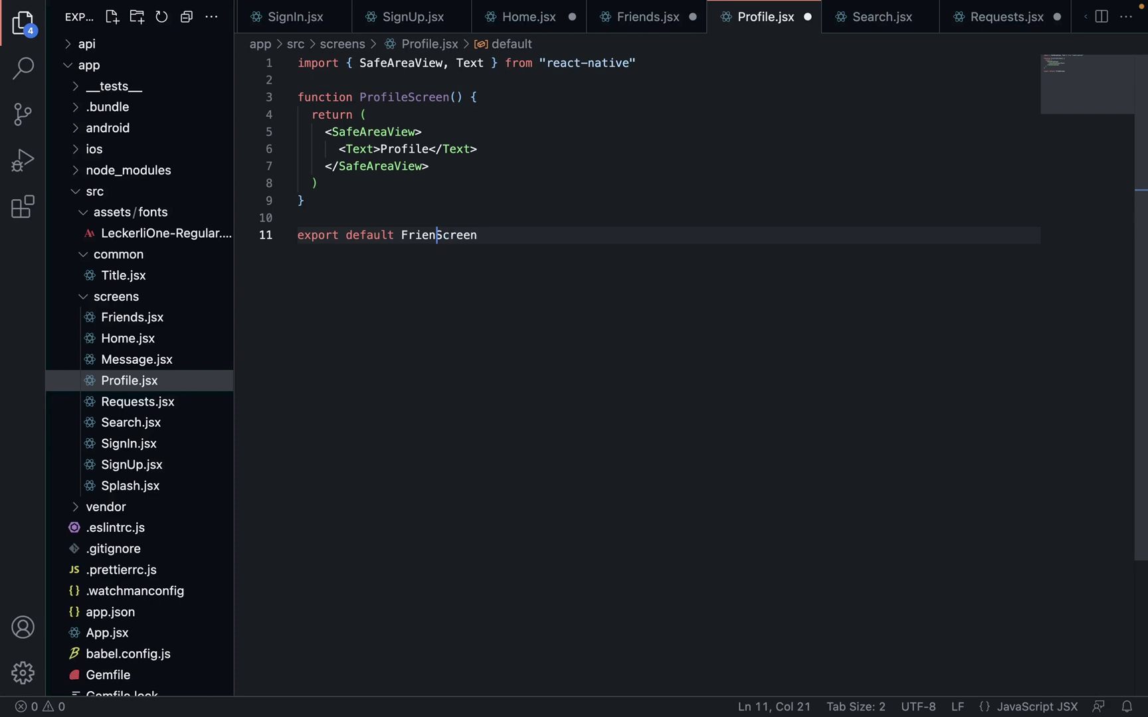
{"action": "key", "text": "BackSpace"}
{"action": "key", "text": "BackSpace"}
{"action": "key", "text": "BackSpace"}
{"action": "key", "text": "BackSpace"}
{"action": "type", "text": "Profile"}
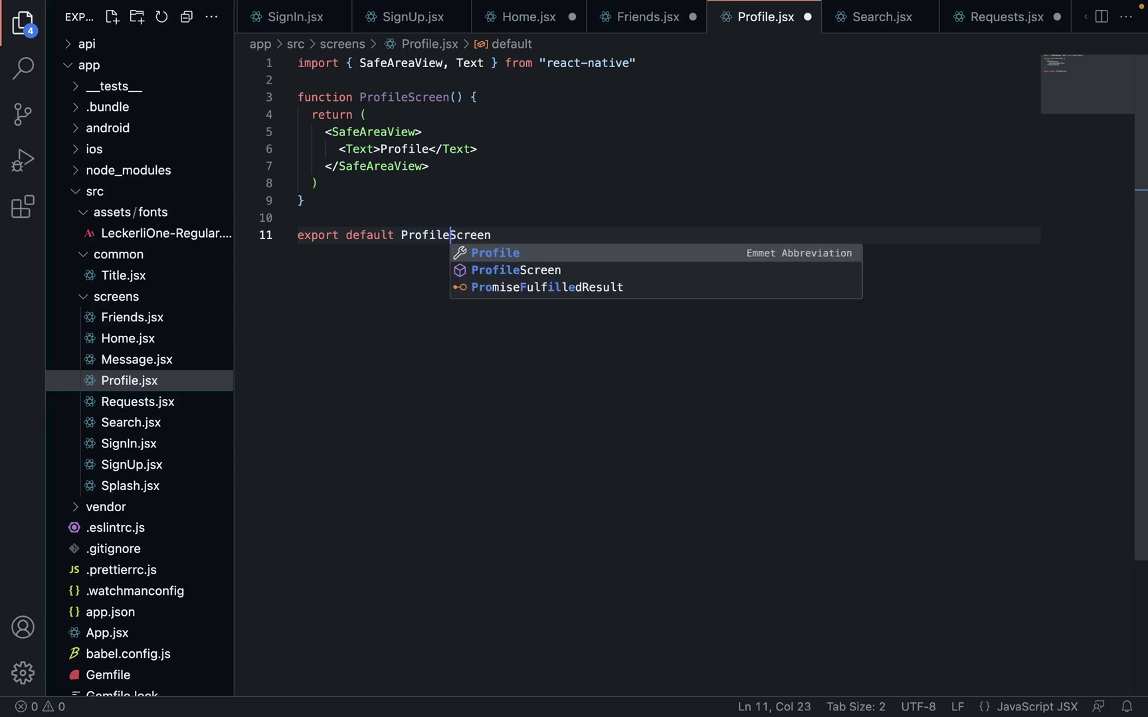
{"action": "left_click", "coordinate": [439, 208]}
{"action": "key", "text": "super+s"}
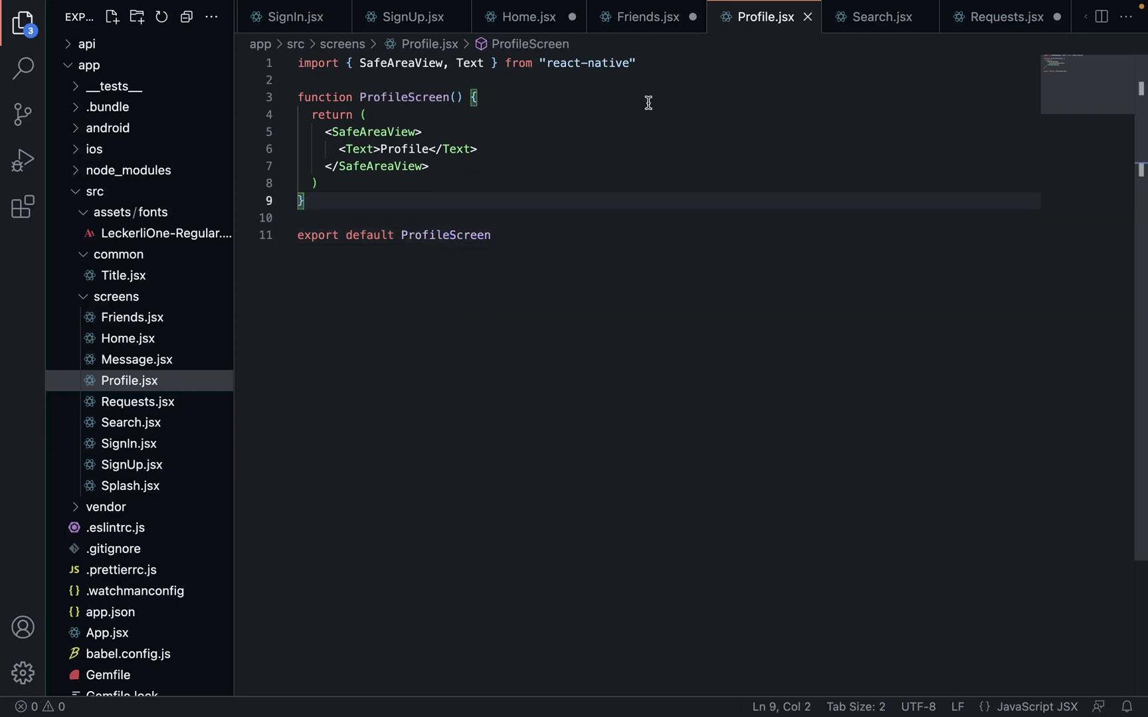
{"action": "left_click", "coordinate": [647, 18]}
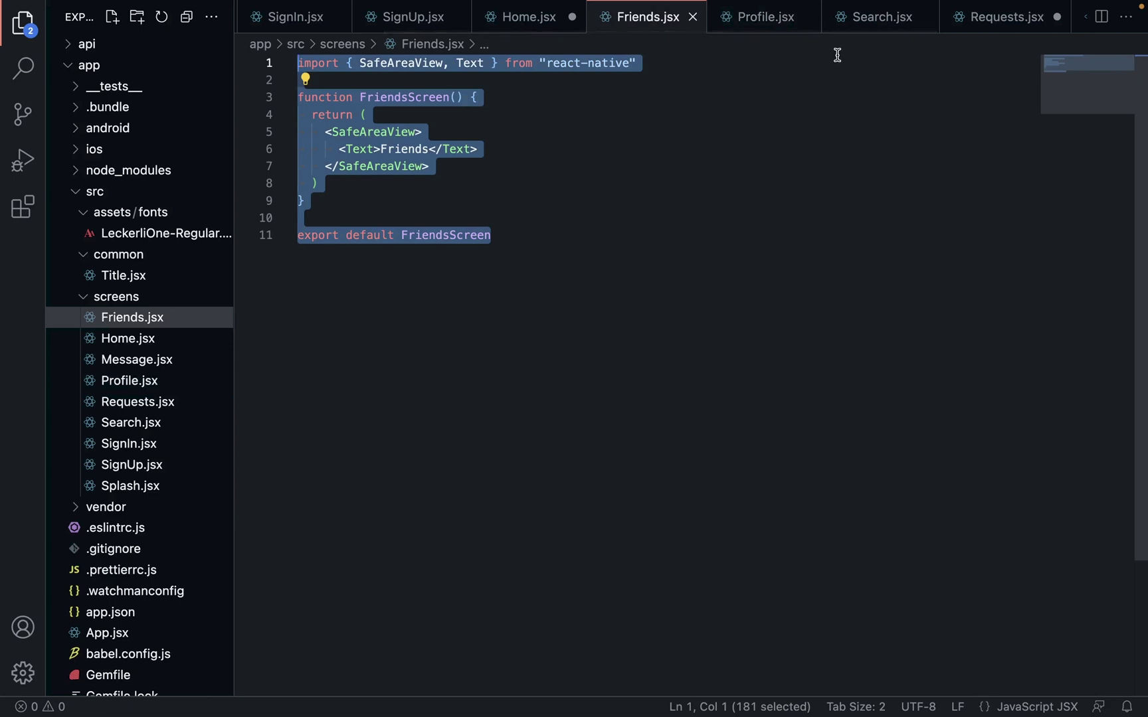
Step: Save Requests.jsx and close the Search.jsx, Message.jsx and Title.jsx tabs
{"action": "left_click", "coordinate": [1030, 25]}
{"action": "key", "text": "super+s"}
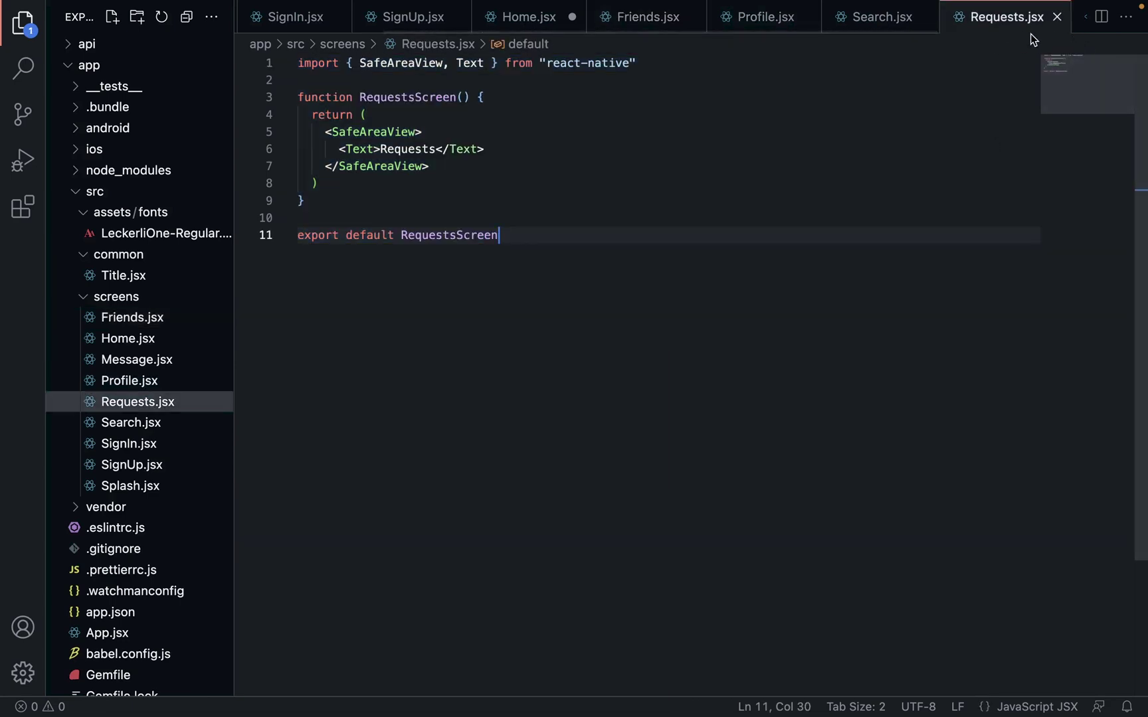
{"action": "left_click", "coordinate": [926, 17]}
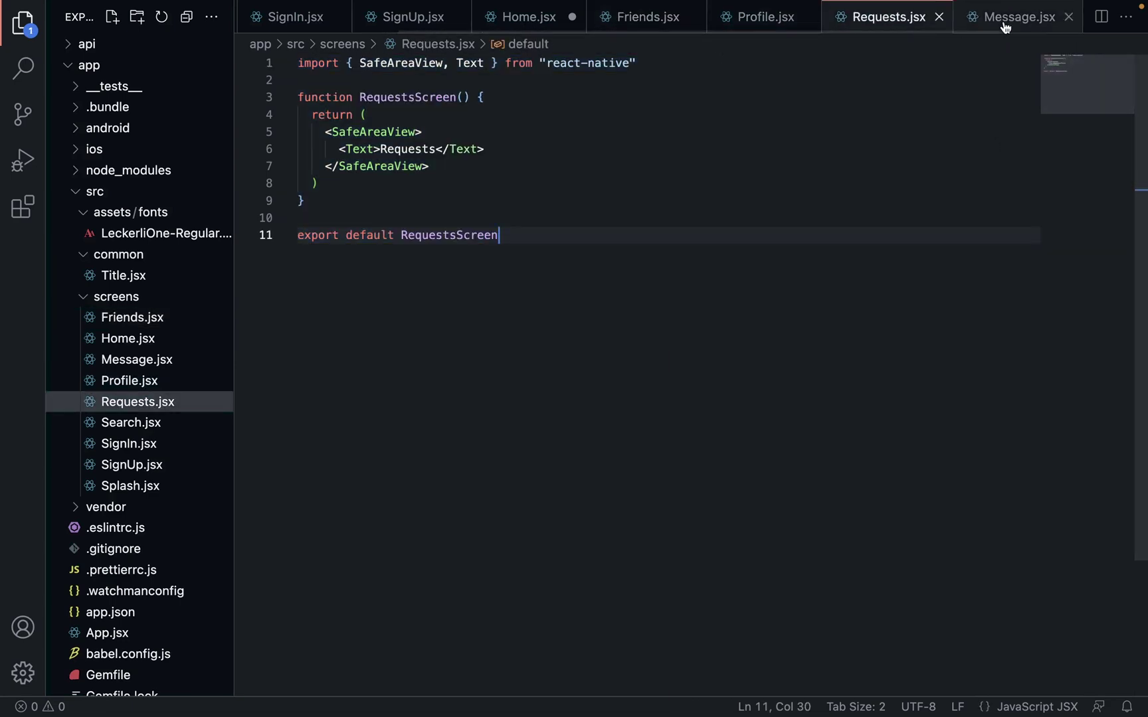
{"action": "left_click", "coordinate": [1072, 18]}
{"action": "left_click", "coordinate": [1071, 18]}
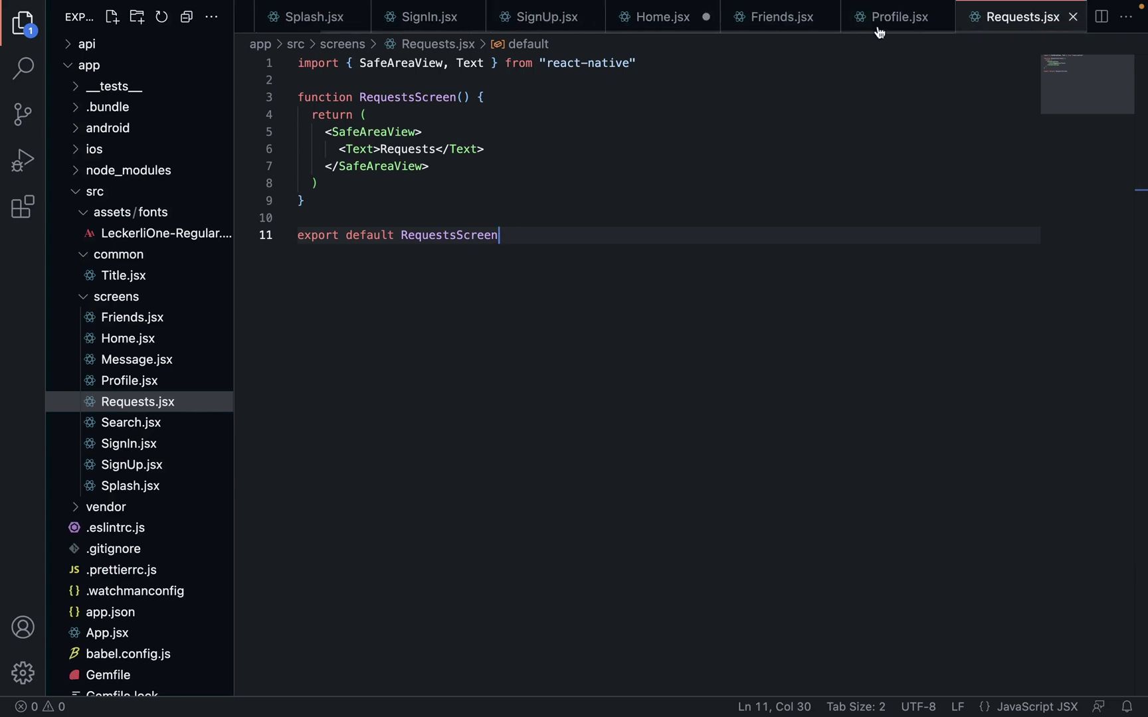
Step: Close the Splash, App, SignIn and SignUp tabs, bringing Home.jsx back into view
{"action": "left_click", "coordinate": [355, 17]}
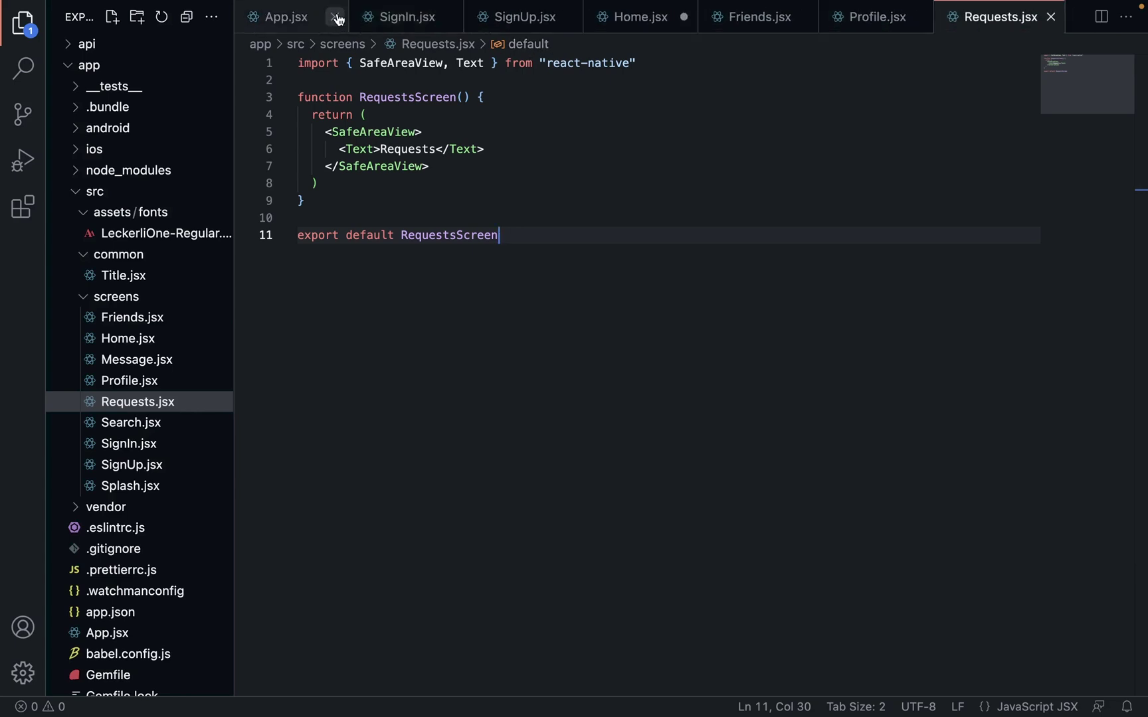
{"action": "left_click", "coordinate": [339, 17]}
{"action": "left_click", "coordinate": [337, 20]}
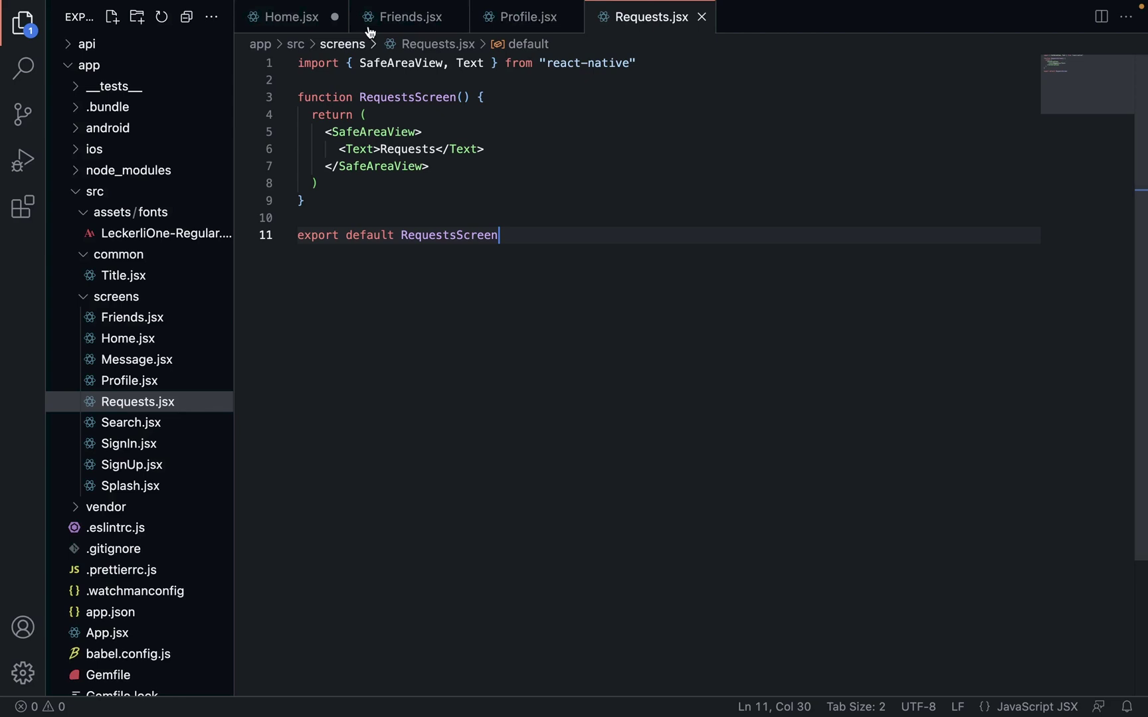
{"action": "left_click", "coordinate": [289, 18]}
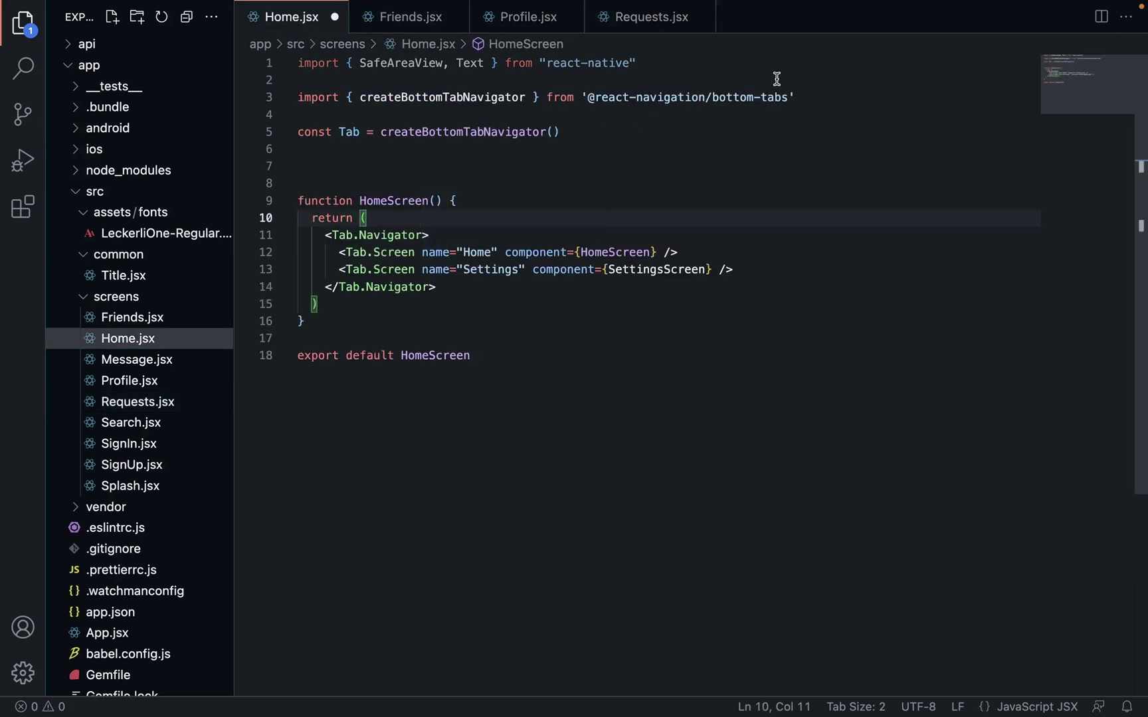
Step: Remove the stray backslash after the bottom-tabs import and add blank lines below it
{"action": "left_click", "coordinate": [817, 98]}
{"action": "key", "text": "BackSpace"}
{"action": "type", "text": "\\"}
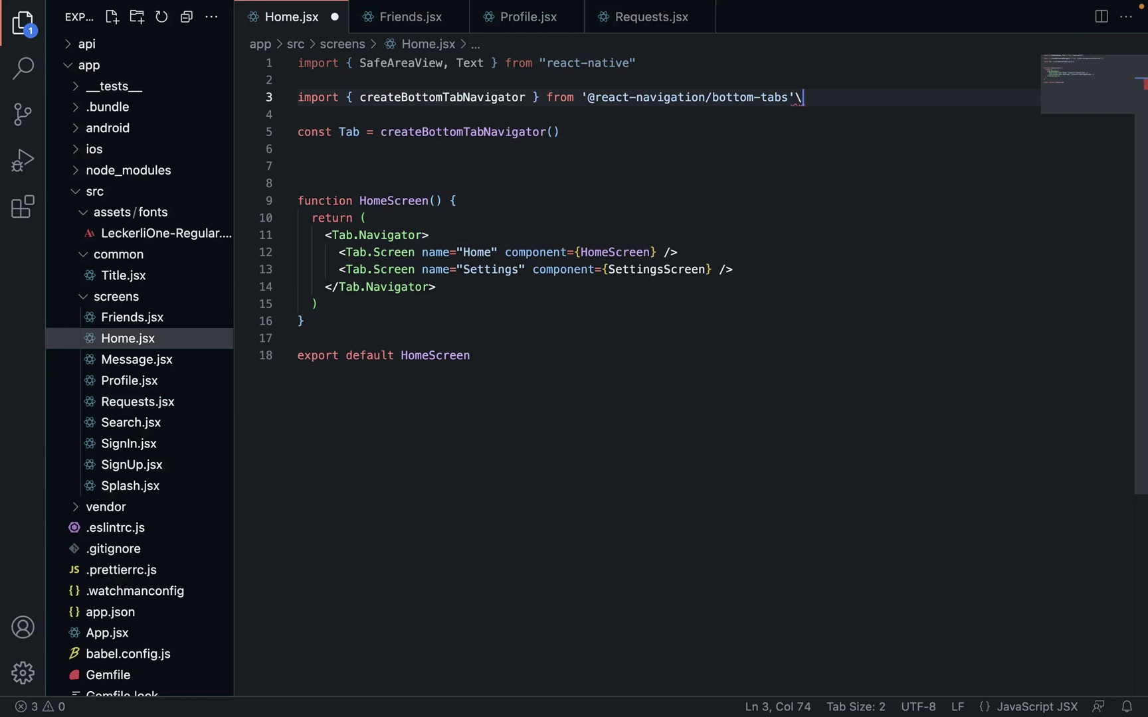
{"action": "key", "text": "BackSpace"}
{"action": "key", "text": "Return"}
{"action": "key", "text": "Return"}
{"action": "key", "text": "Return"}
{"action": "key", "text": "Up"}
{"action": "key", "text": "Up"}
{"action": "key", "text": "Return"}
{"action": "key", "text": "Return"}
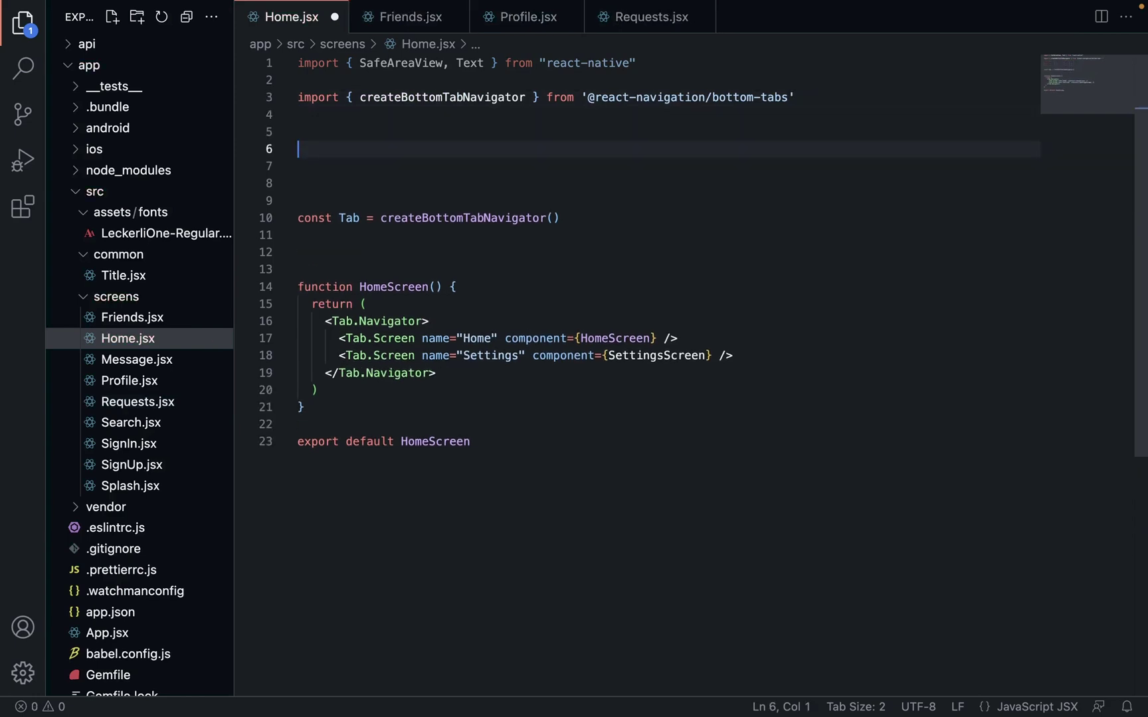
{"action": "type", "text": "import Re"}
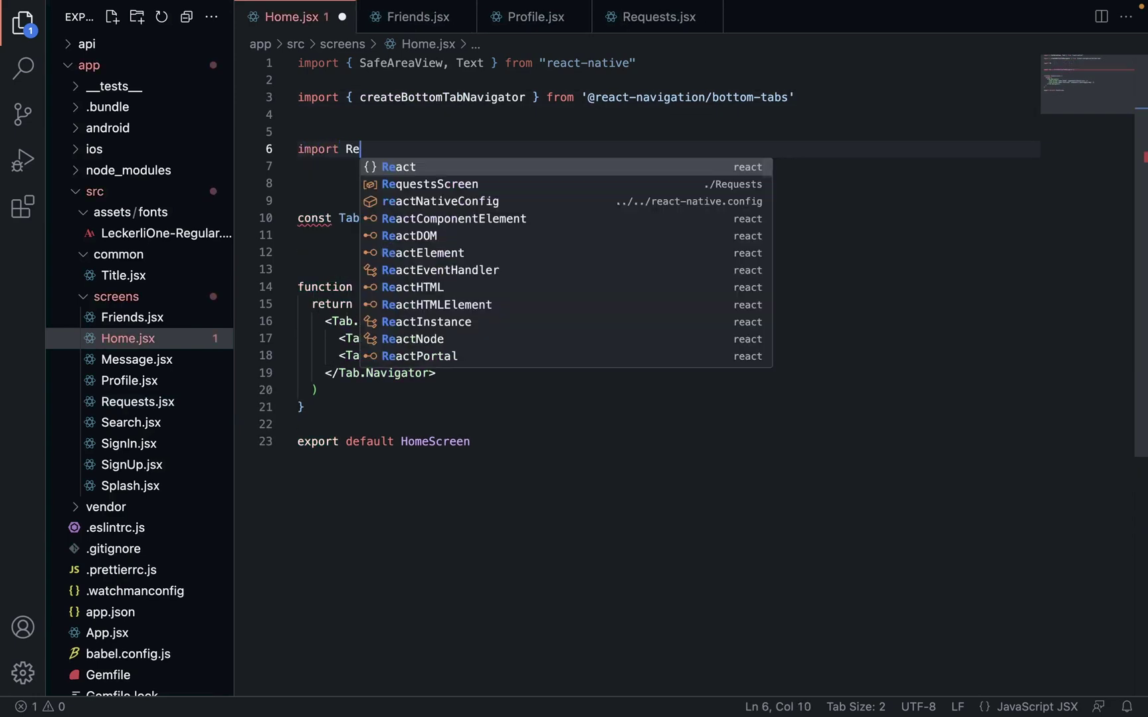
Step: Add a one-line RequestsScreen import from IntelliSense suggestions
{"action": "key", "text": "Down"}
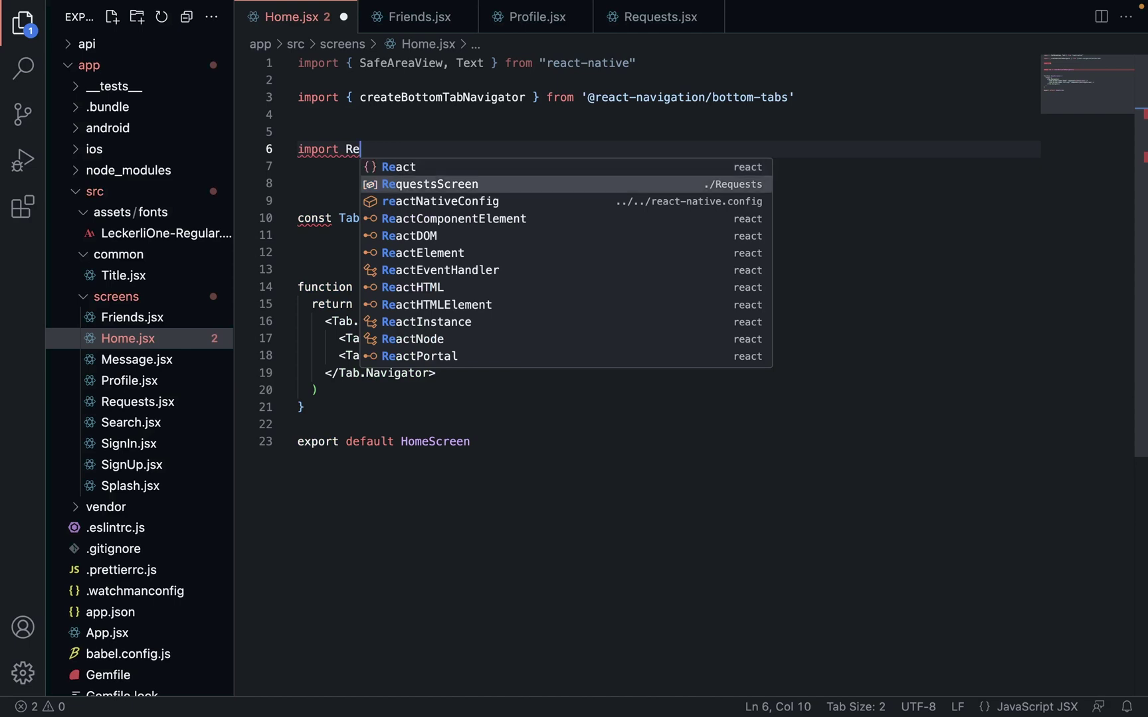
{"action": "type", "text": "\\"}
{"action": "type", "text": "q"}
{"action": "key", "text": "Return"}
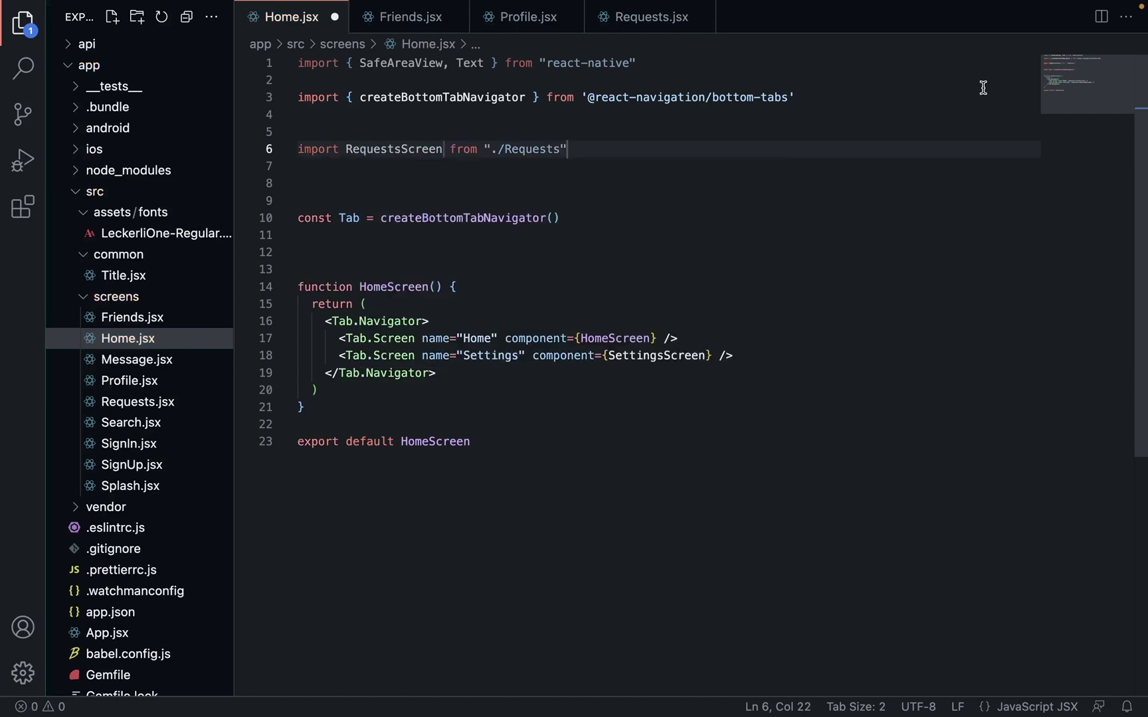
{"action": "key", "text": "Return"}
{"action": "key", "text": "BackSpace"}
{"action": "left_click", "coordinate": [565, 188]}
{"action": "left_click", "coordinate": [527, 168]}
{"action": "type", "text": "imp"}
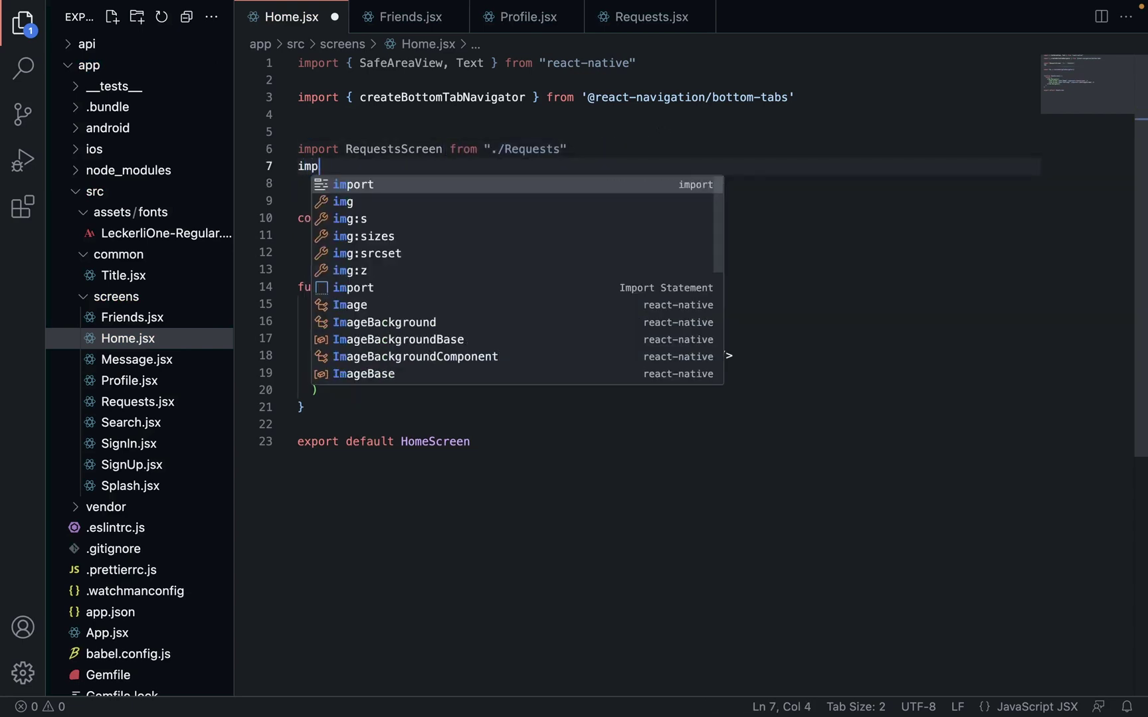
{"action": "type", "text": "ort "}
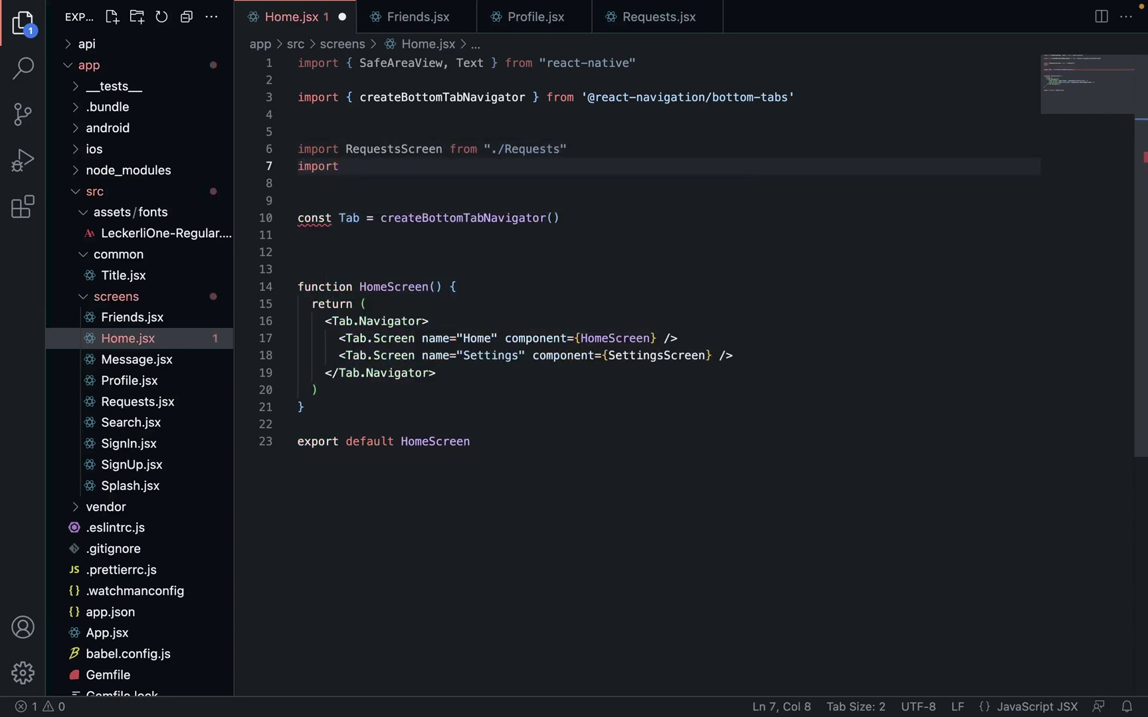
{"action": "type", "text": "Friend"}
Step: Add FriendsScreen and ProfileScreen imports and remove an extra blank line above them
{"action": "key", "text": "Return"}
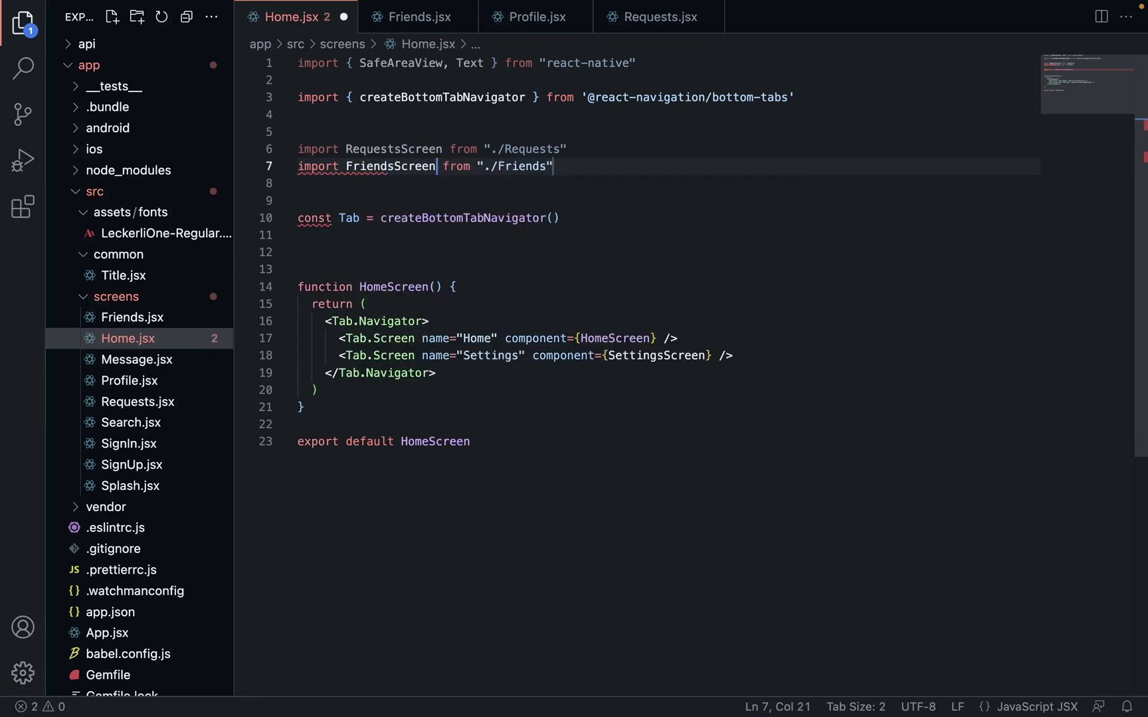
{"action": "type", "text": "impor"}
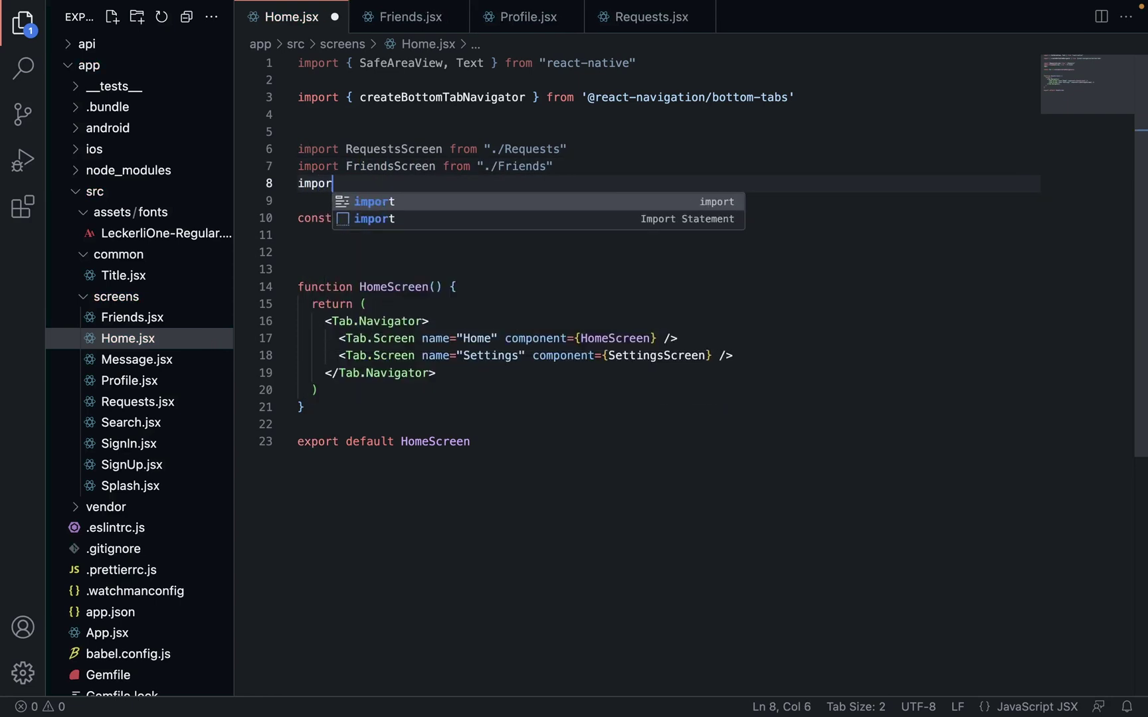
{"action": "type", "text": "t Prof"}
{"action": "key", "text": "Return"}
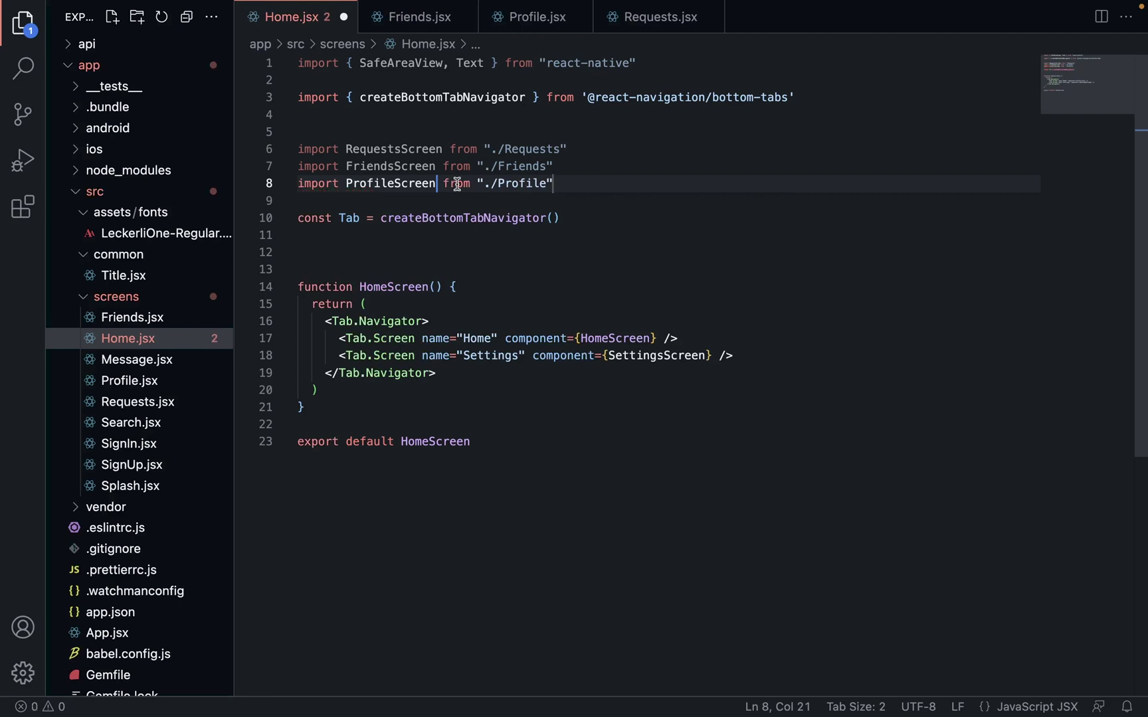
{"action": "left_click", "coordinate": [431, 131]}
{"action": "key", "text": "BackSpace"}
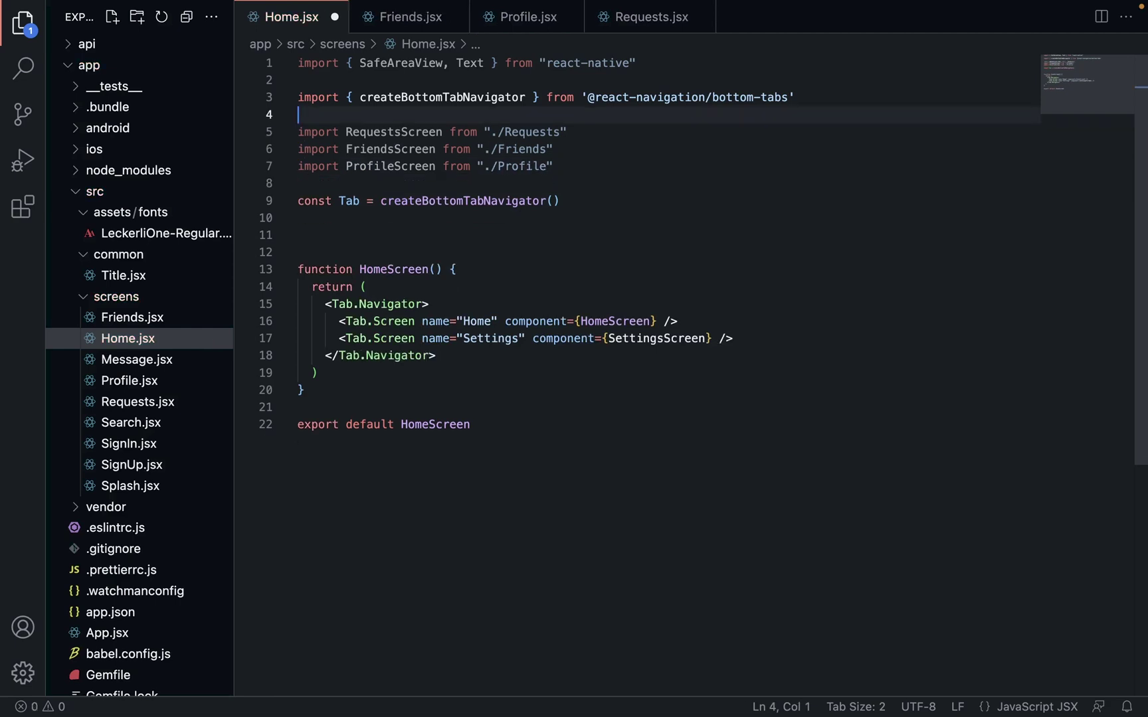
Step: Turn the Home tab into a Requests tab using RequestsScreen, then duplicate that line twice
{"action": "double_click", "coordinate": [476, 321]}
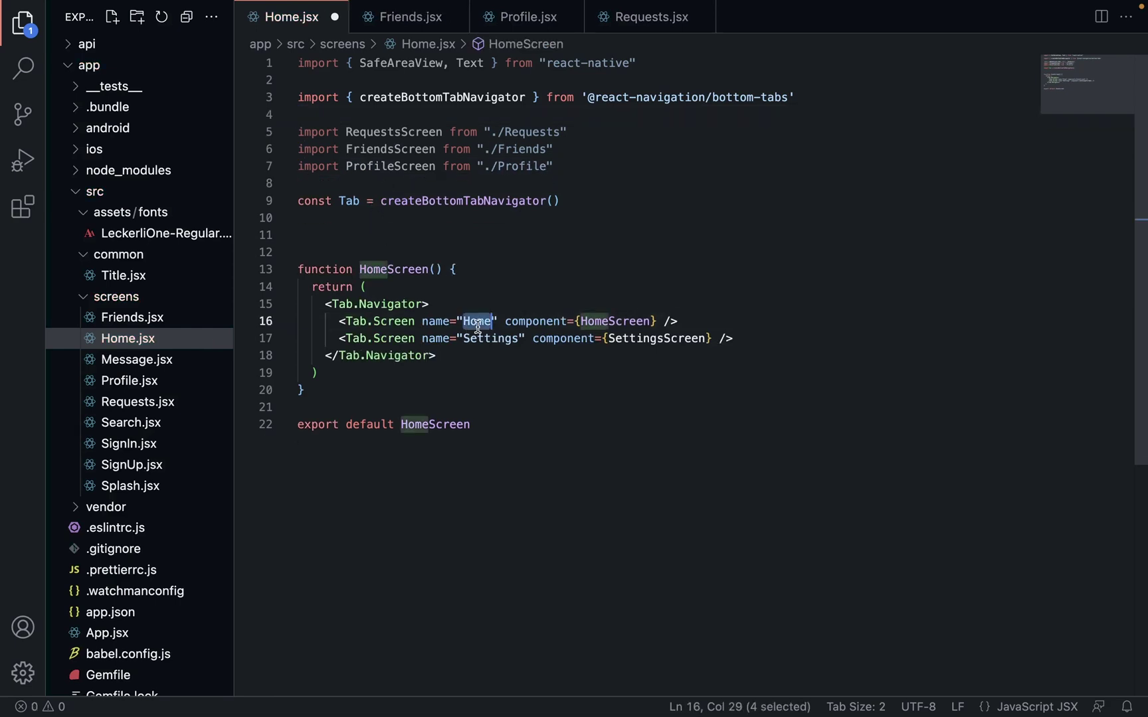
{"action": "type", "text": "Requests"}
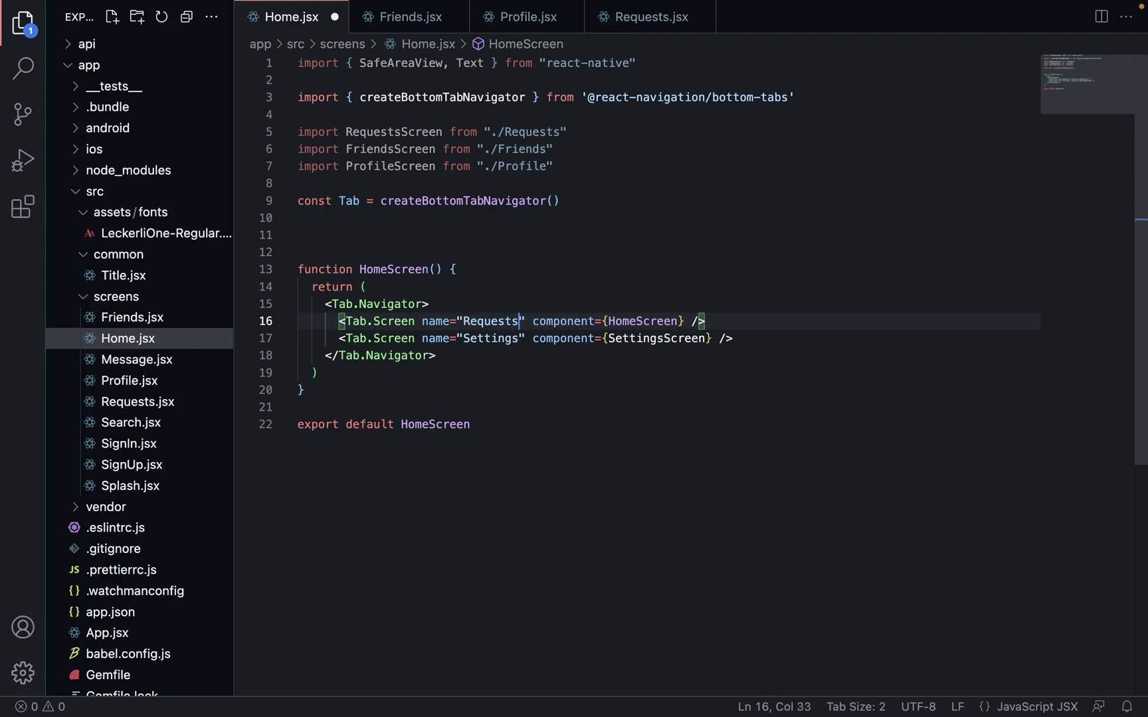
{"action": "double_click", "coordinate": [634, 321]}
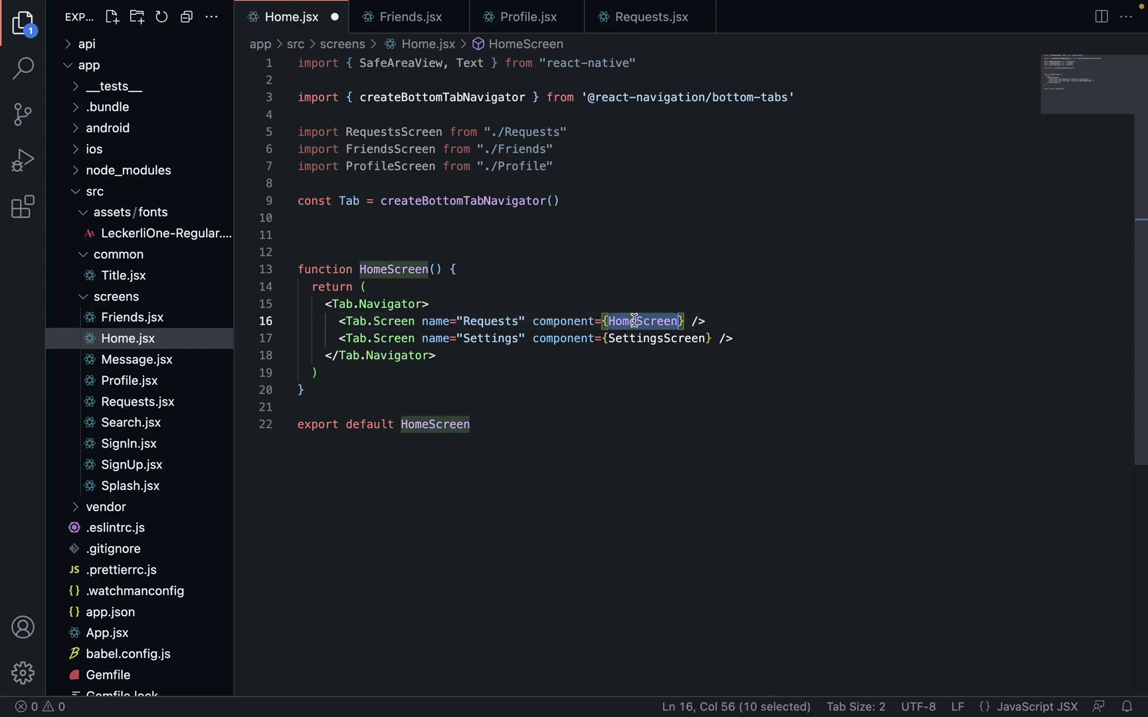
{"action": "type", "text": "Reques"}
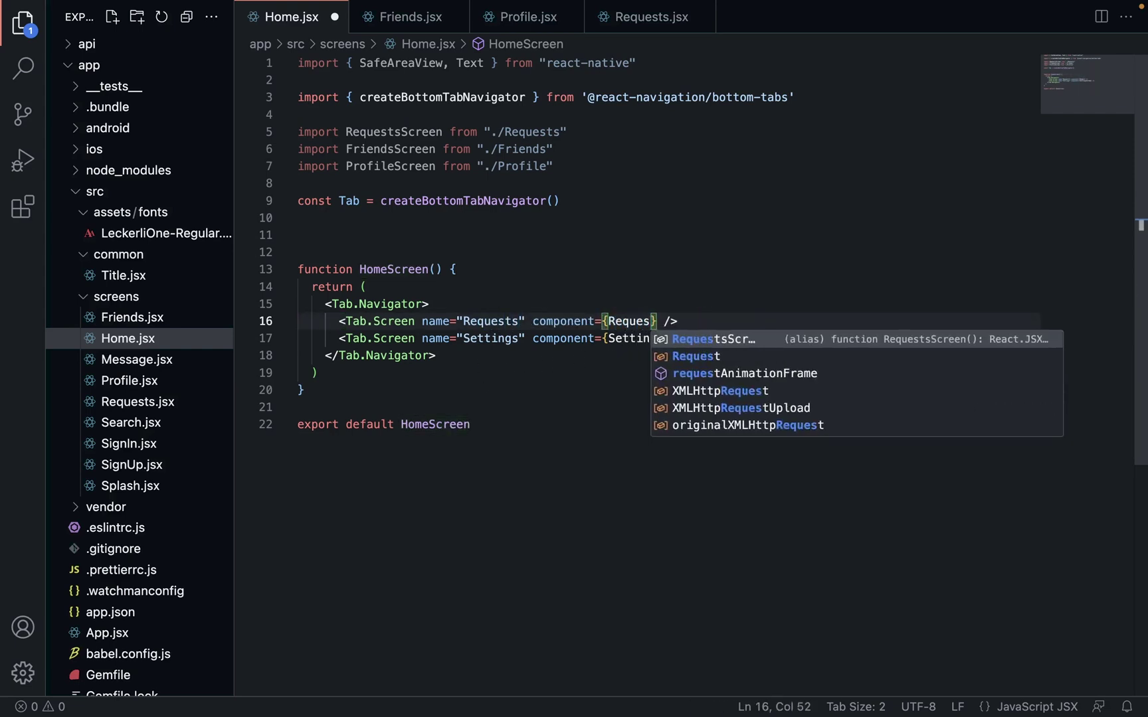
{"action": "key", "text": "Return"}
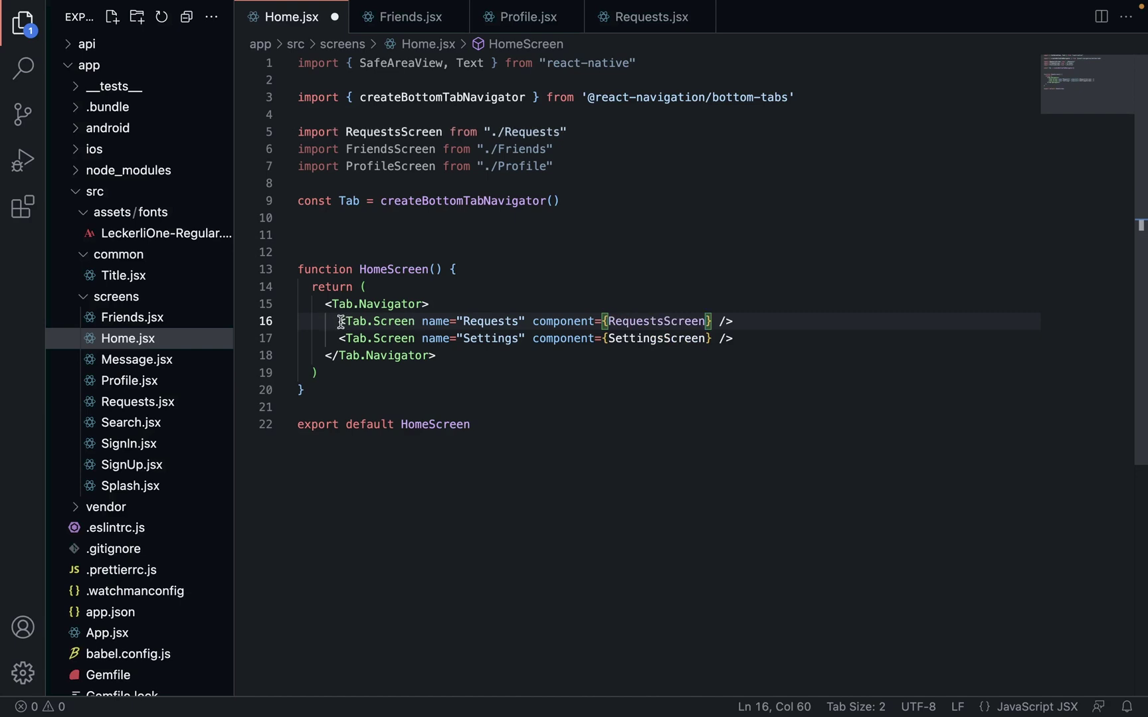
{"action": "left_click_drag", "start_coordinate": [340, 323], "coordinate": [741, 315]}
{"action": "left_click", "coordinate": [743, 318]}
{"action": "key", "text": "Return"}
{"action": "type", "text": "<Tab.Screen name=\"Requests\" component={RequestsScreen} />"}
{"action": "key", "text": "Return"}
{"action": "type", "text": "<Tab.Screen name=\"Requests\" component={RequestsScreen} />"}
Step: Delete the Settings tab and make the second tab Friends with FriendsScreen
{"action": "left_click", "coordinate": [721, 374]}
{"action": "left_click_drag", "start_coordinate": [720, 374], "coordinate": [265, 372]}
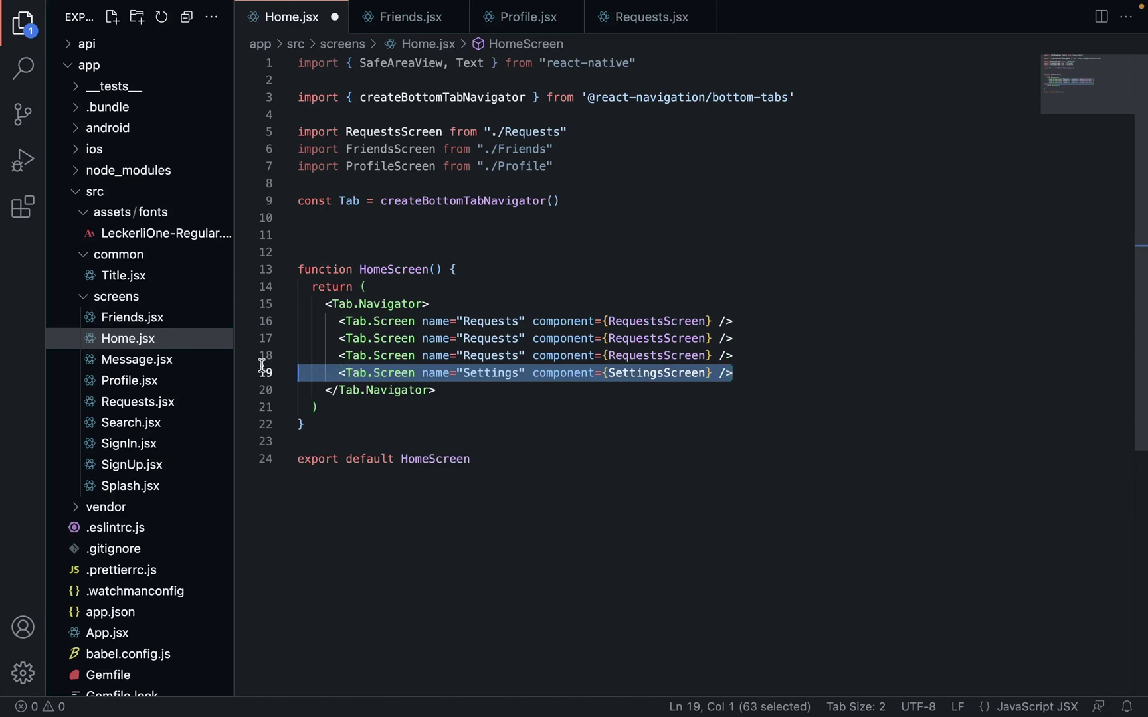
{"action": "key", "text": "BackSpace"}
{"action": "key", "text": "BackSpace"}
{"action": "double_click", "coordinate": [489, 341]}
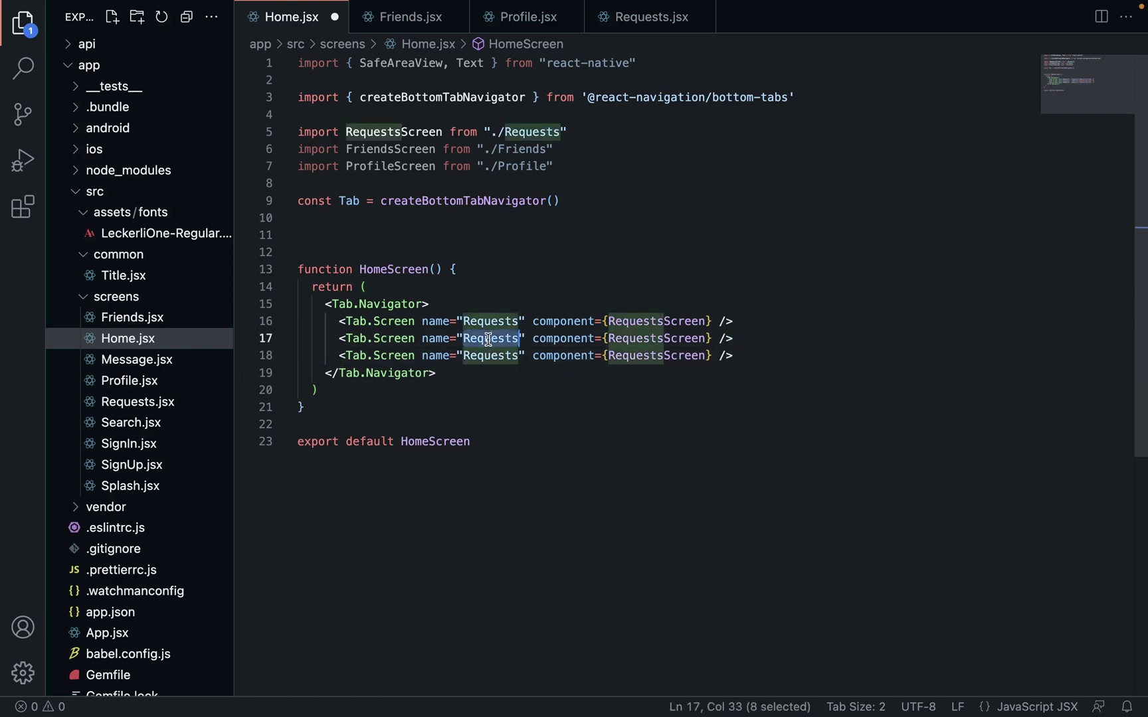
{"action": "type", "text": "Freinds"}
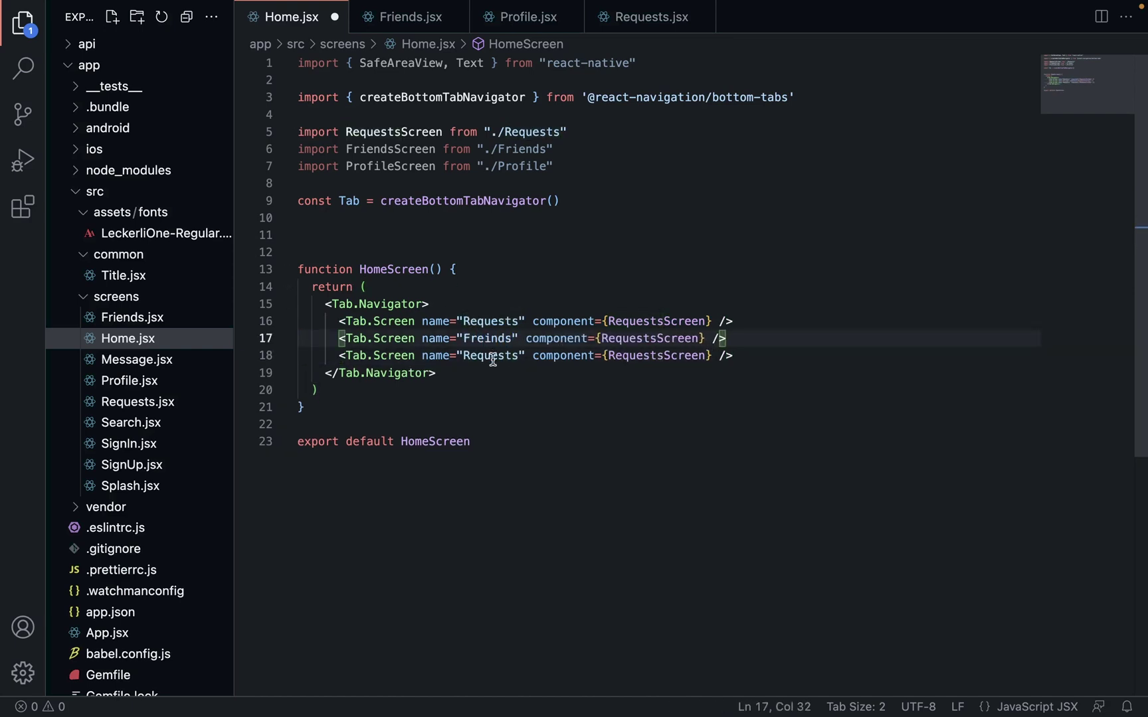
{"action": "left_click", "coordinate": [487, 344]}
{"action": "key", "text": "BackSpace"}
{"action": "key", "text": "Right"}
{"action": "type", "text": "e"}
{"action": "double_click", "coordinate": [653, 338]}
{"action": "type", "text": "Freind"}
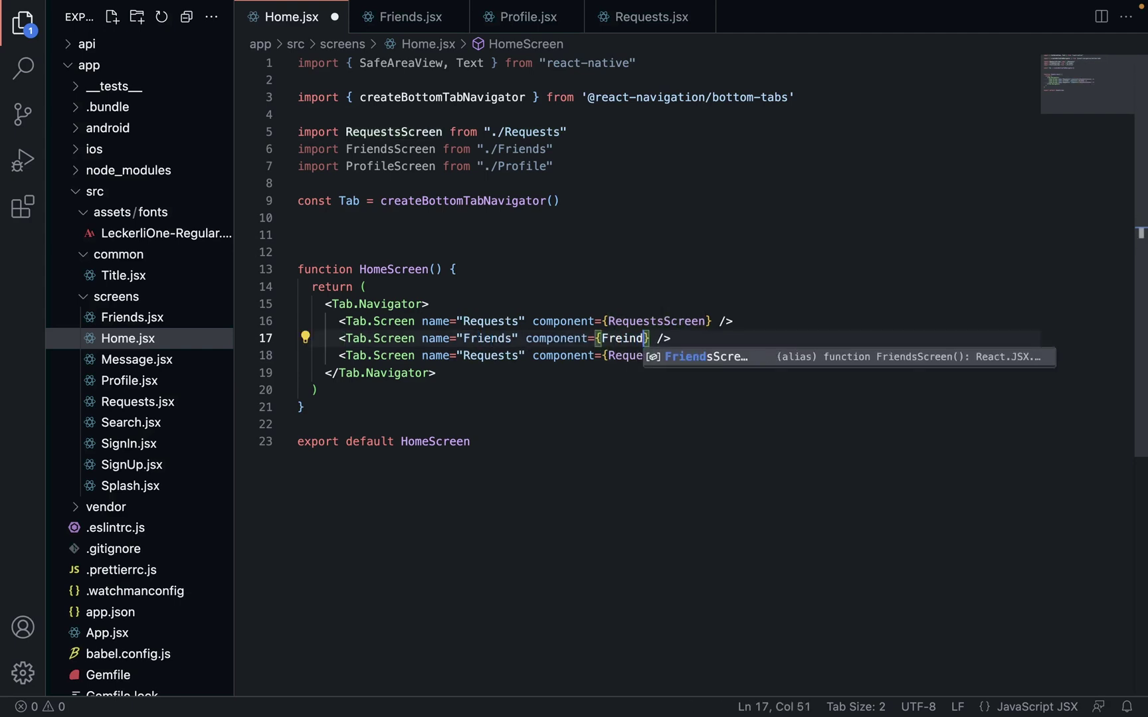
{"action": "key", "text": "Return"}
Step: Make the third tab Profile with ProfileScreen, align the attributes, and save Home.jsx
{"action": "double_click", "coordinate": [482, 356]}
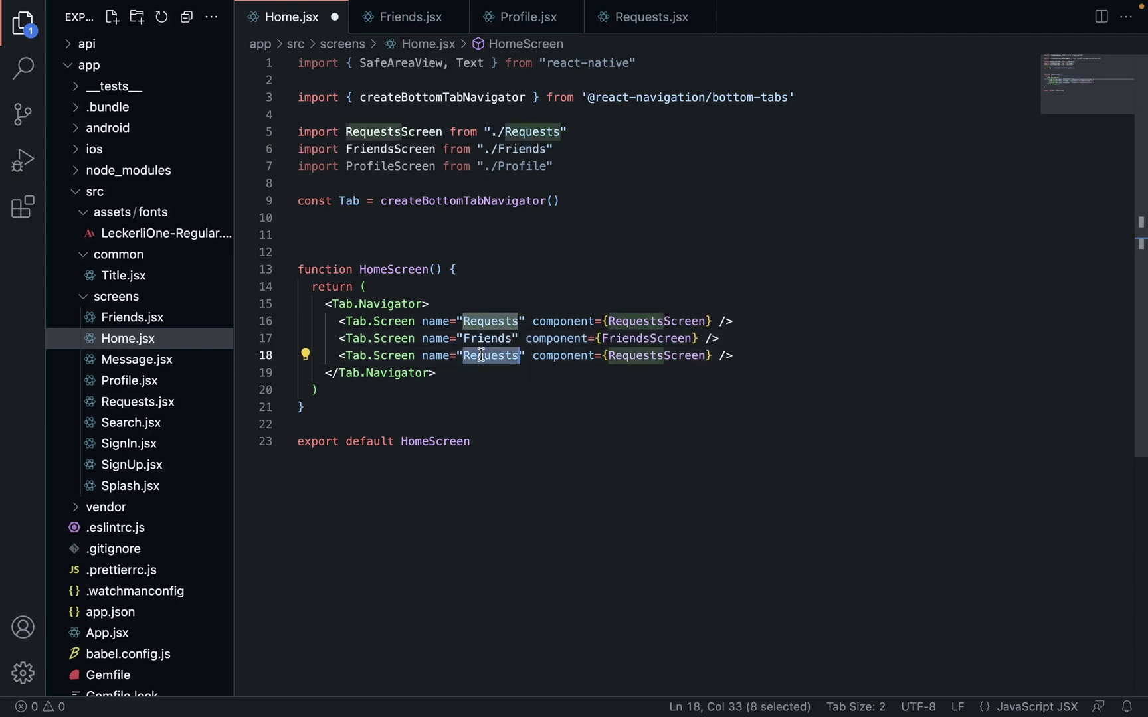
{"action": "type", "text": "Profile"}
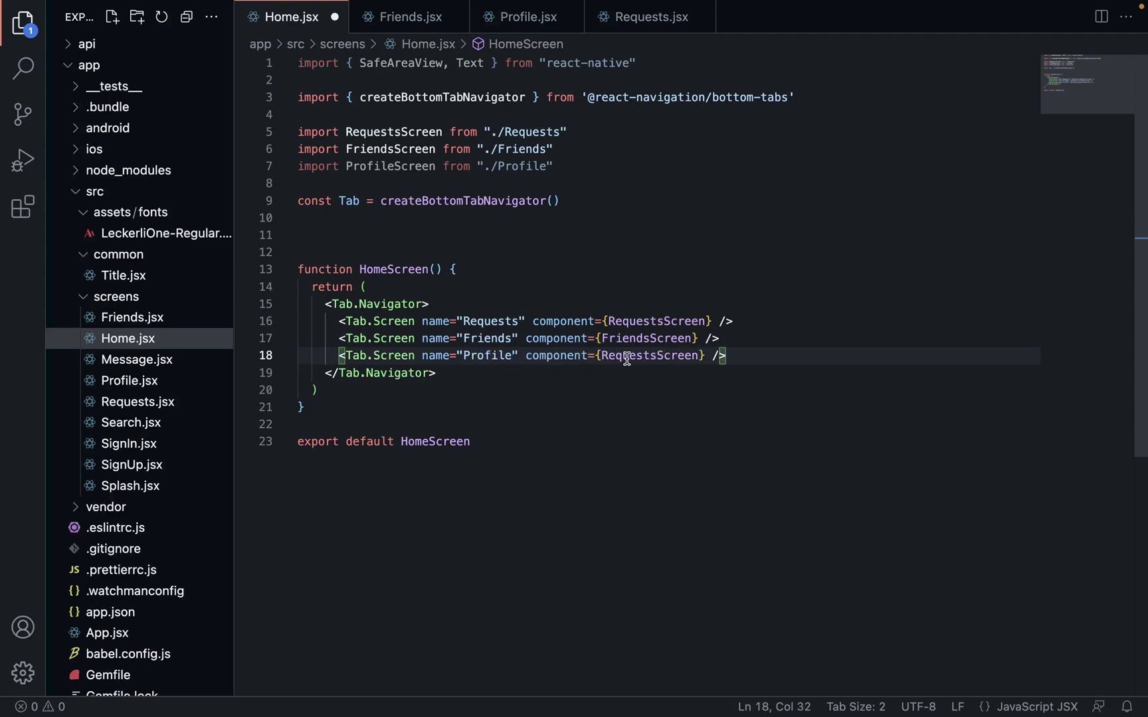
{"action": "double_click", "coordinate": [626, 355]}
{"action": "type", "text": "P"}
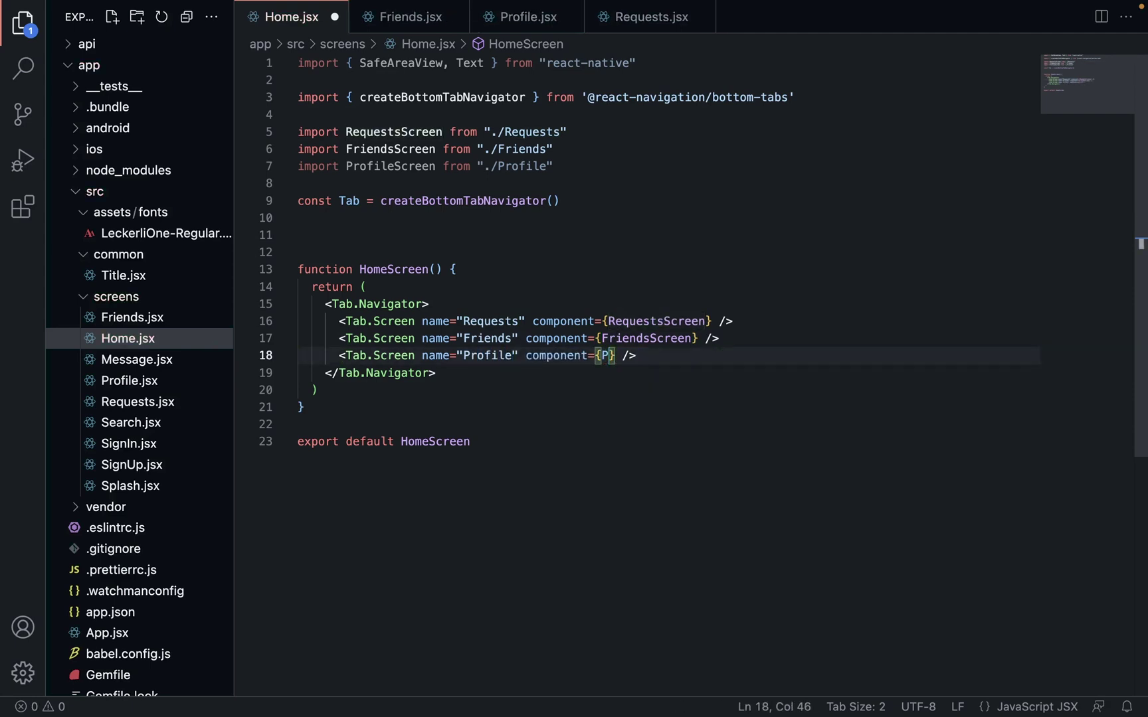
{"action": "type", "text": "rof"}
{"action": "key", "text": "Return"}
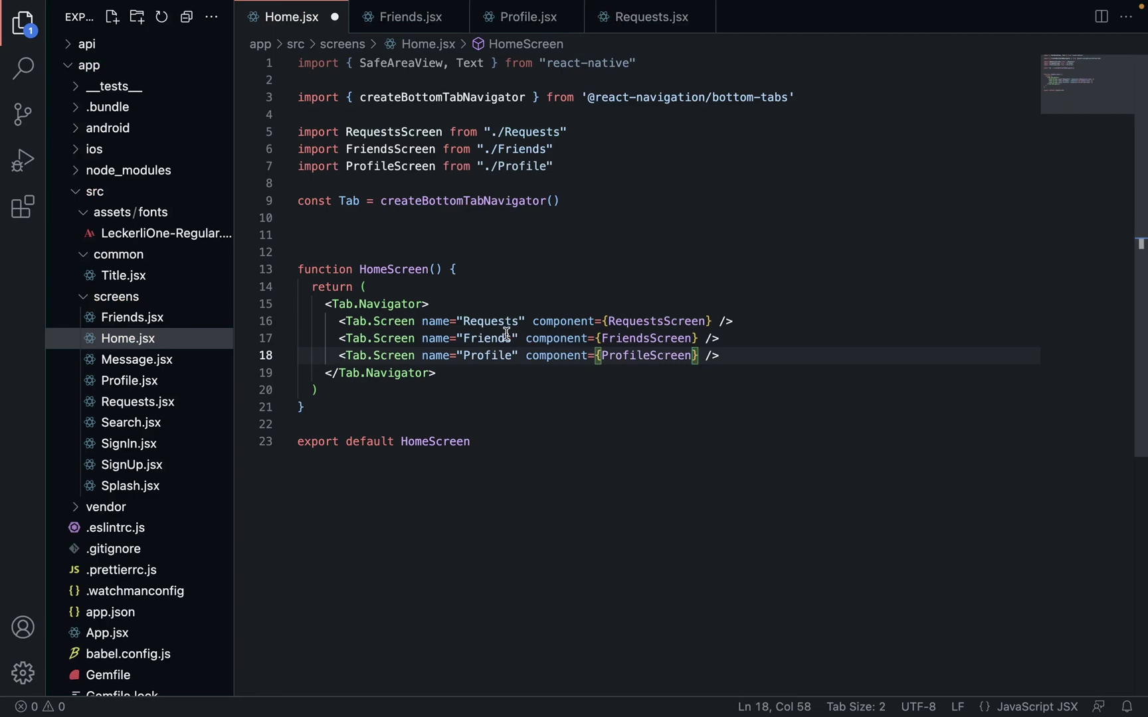
{"action": "left_click", "coordinate": [524, 338]}
{"action": "left_click", "coordinate": [580, 321]}
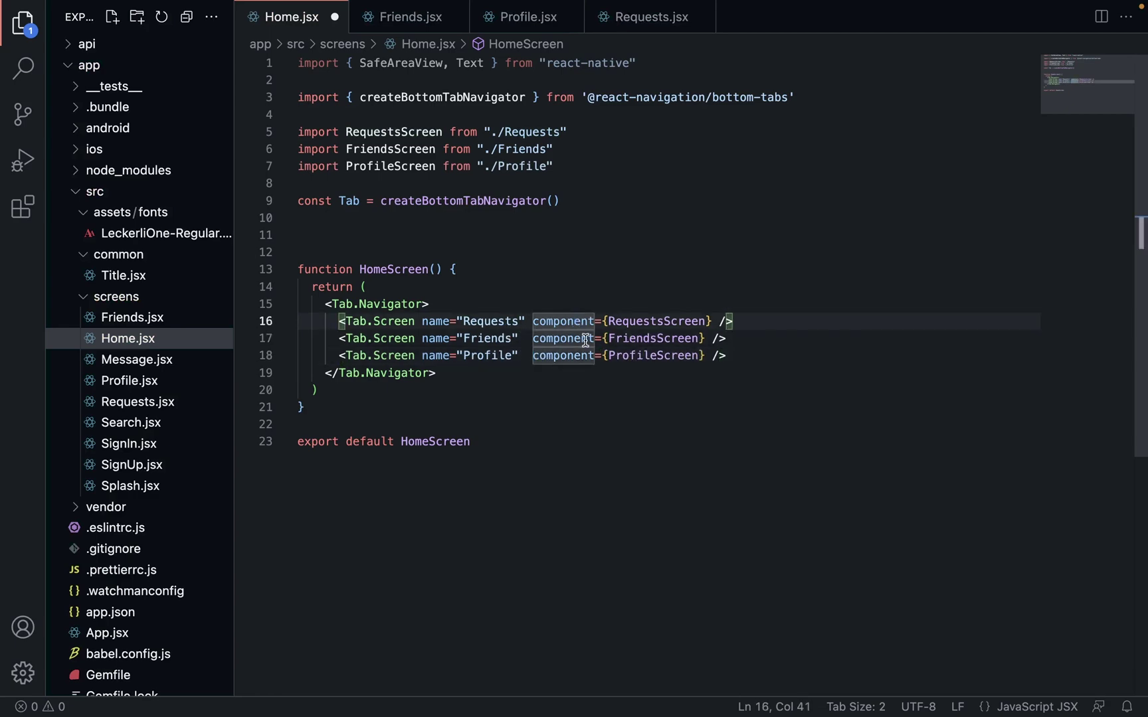
{"action": "key", "text": "ctrl+s"}
Step: Reload the app with r and cycle the Android tabs: Friends, Profile, Friends, Requests
{"action": "key", "text": "ctrl+Left"}
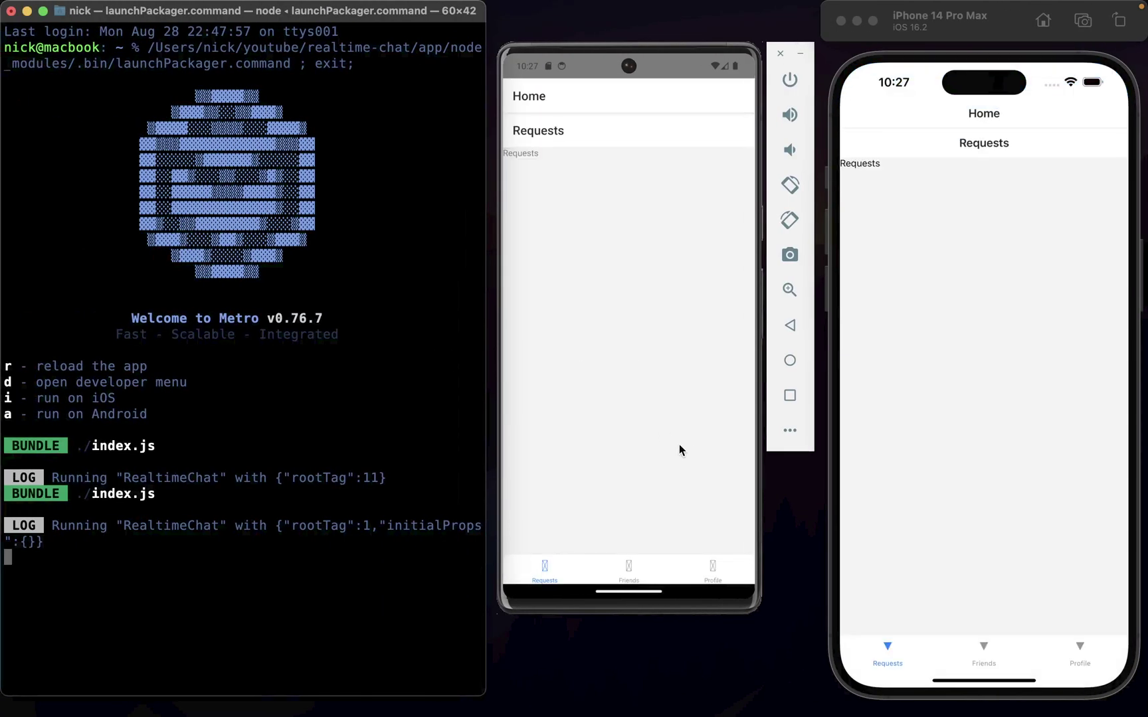
{"action": "key", "text": "r"}
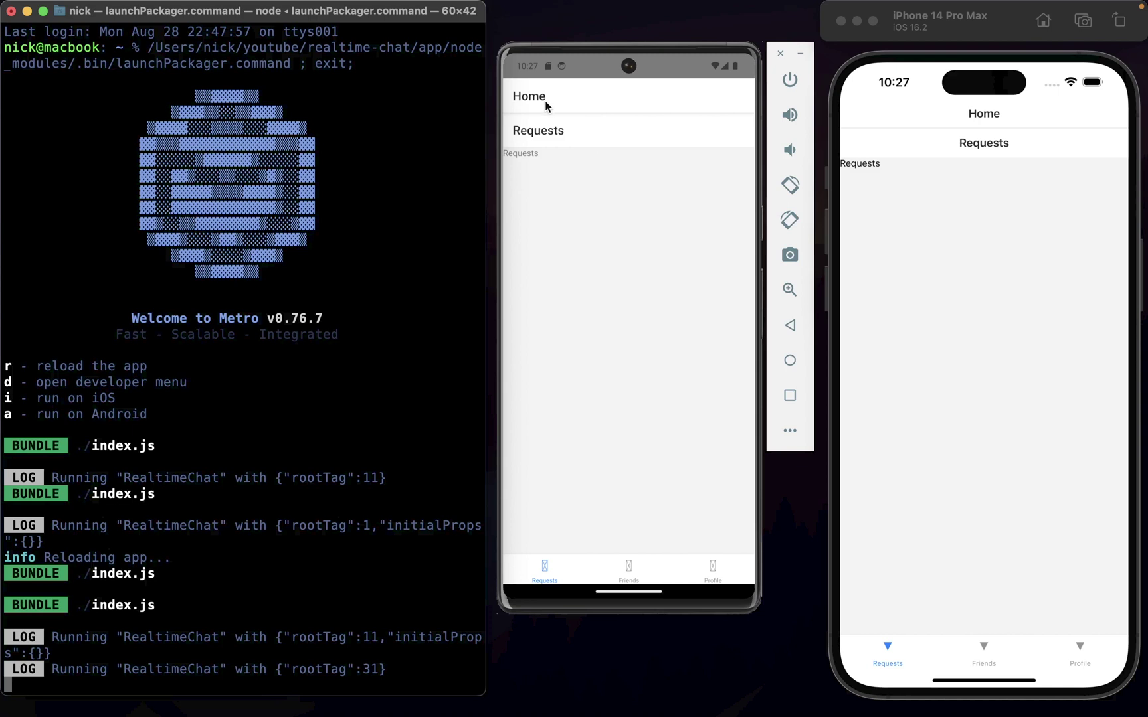
{"action": "left_click", "coordinate": [630, 575]}
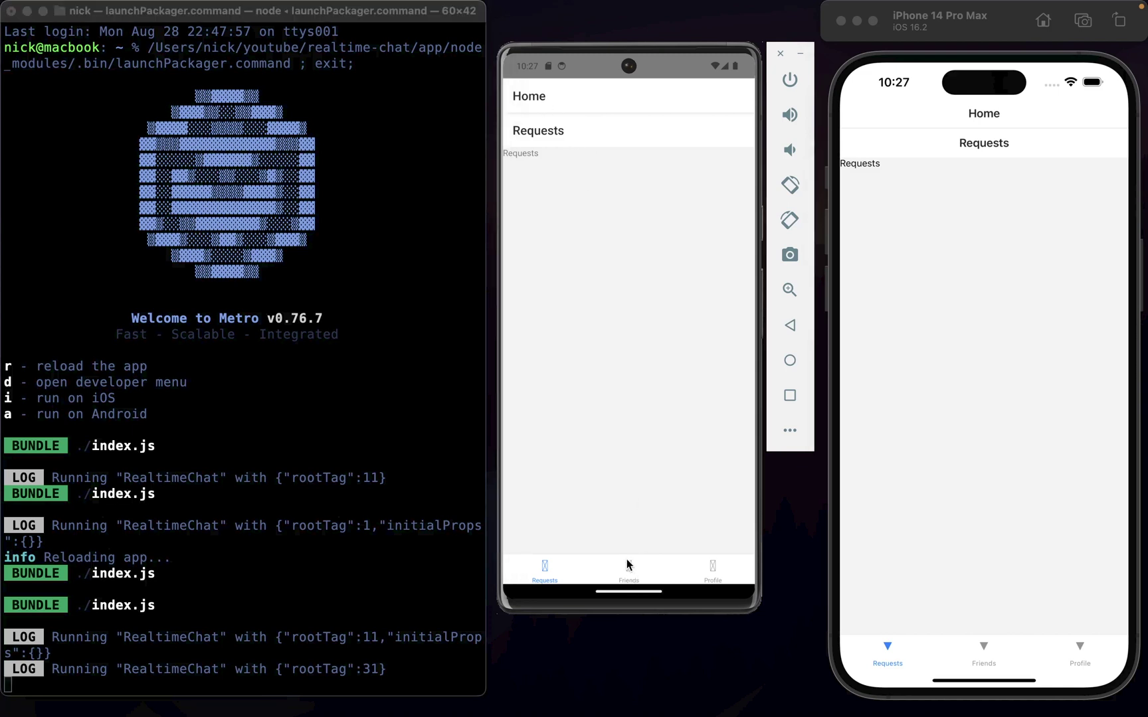
{"action": "left_click", "coordinate": [631, 571]}
{"action": "left_click", "coordinate": [712, 565]}
{"action": "left_click", "coordinate": [619, 563]}
{"action": "left_click", "coordinate": [538, 566]}
Step: Cycle the iPhone tabs: Friends, Profile, Friends, then back to Requests
{"action": "left_click", "coordinate": [985, 650]}
{"action": "left_click", "coordinate": [1079, 651]}
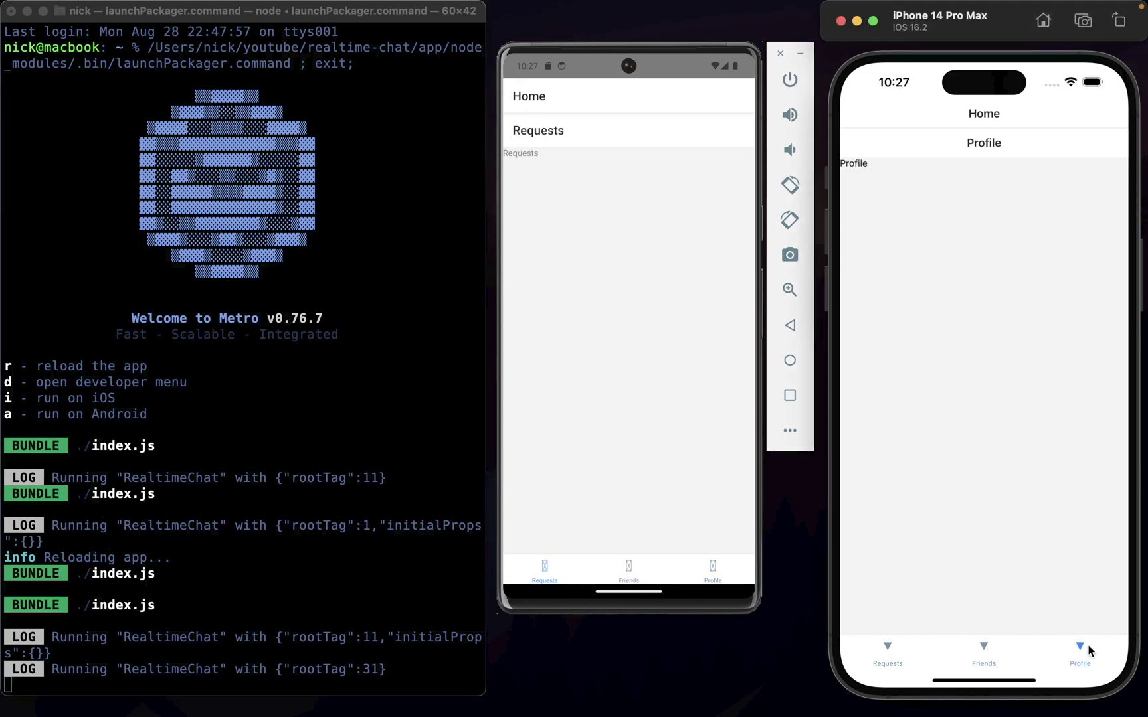
{"action": "left_click", "coordinate": [985, 653]}
{"action": "left_click", "coordinate": [887, 647]}
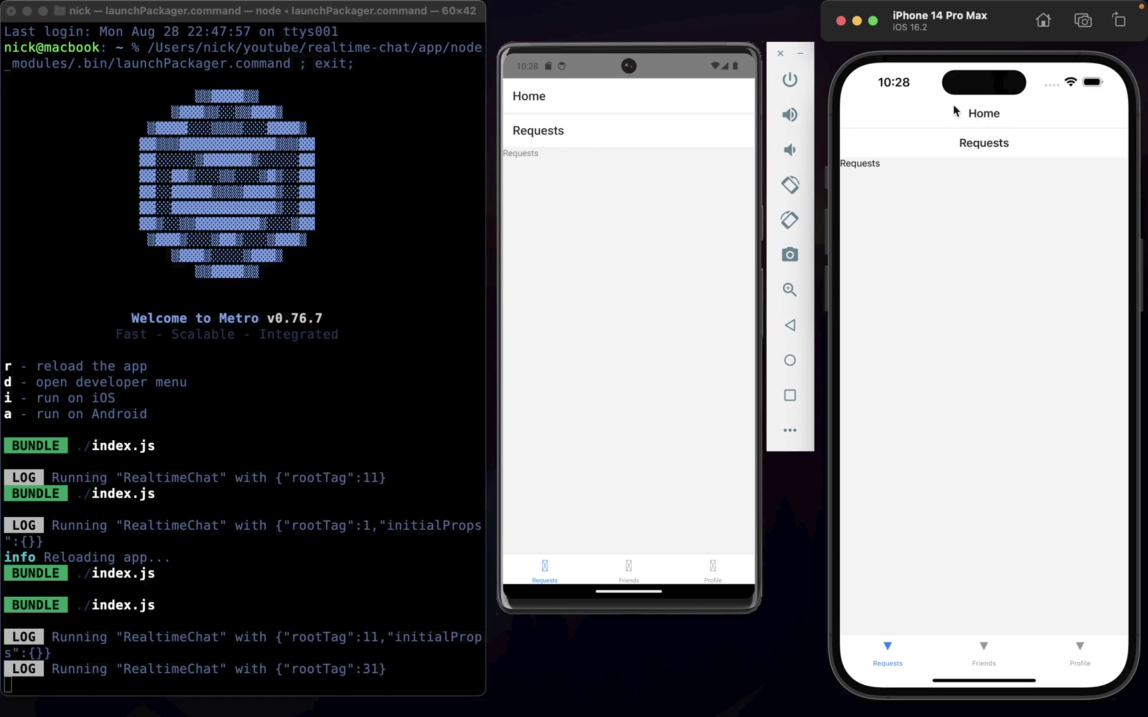
Step: Copy the headerShown-false useLayoutEffect block from Splash.jsx, then return to Home.jsx
{"action": "key", "text": "super+Tab"}
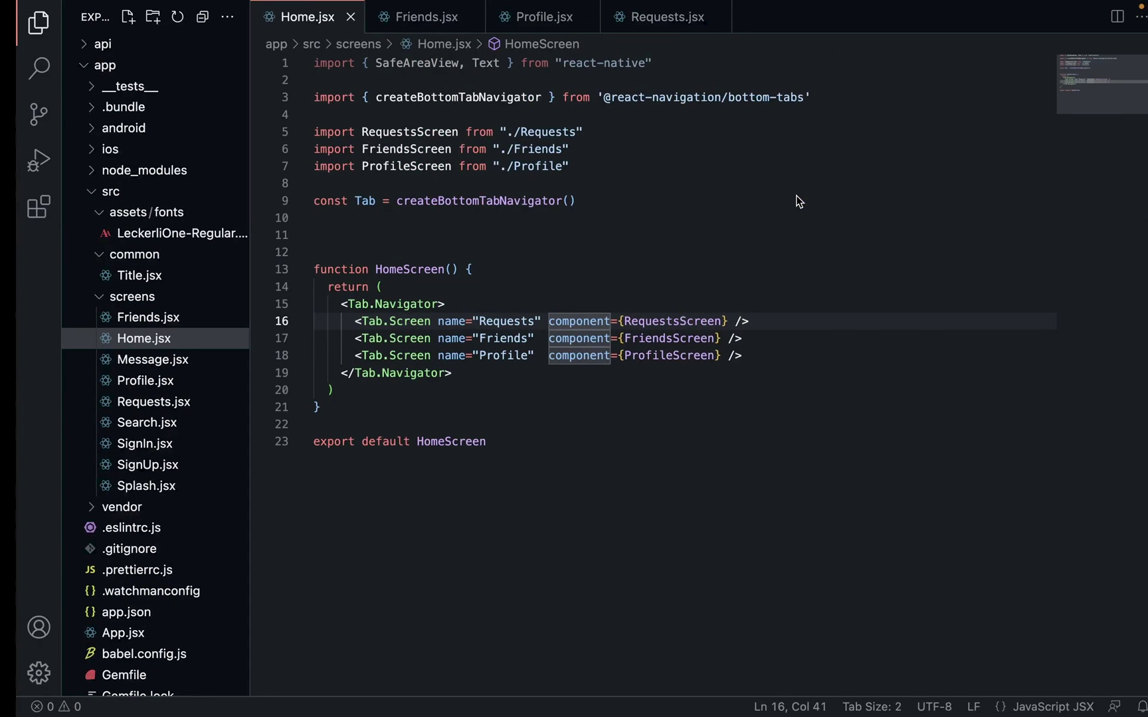
{"action": "left_click", "coordinate": [574, 286]}
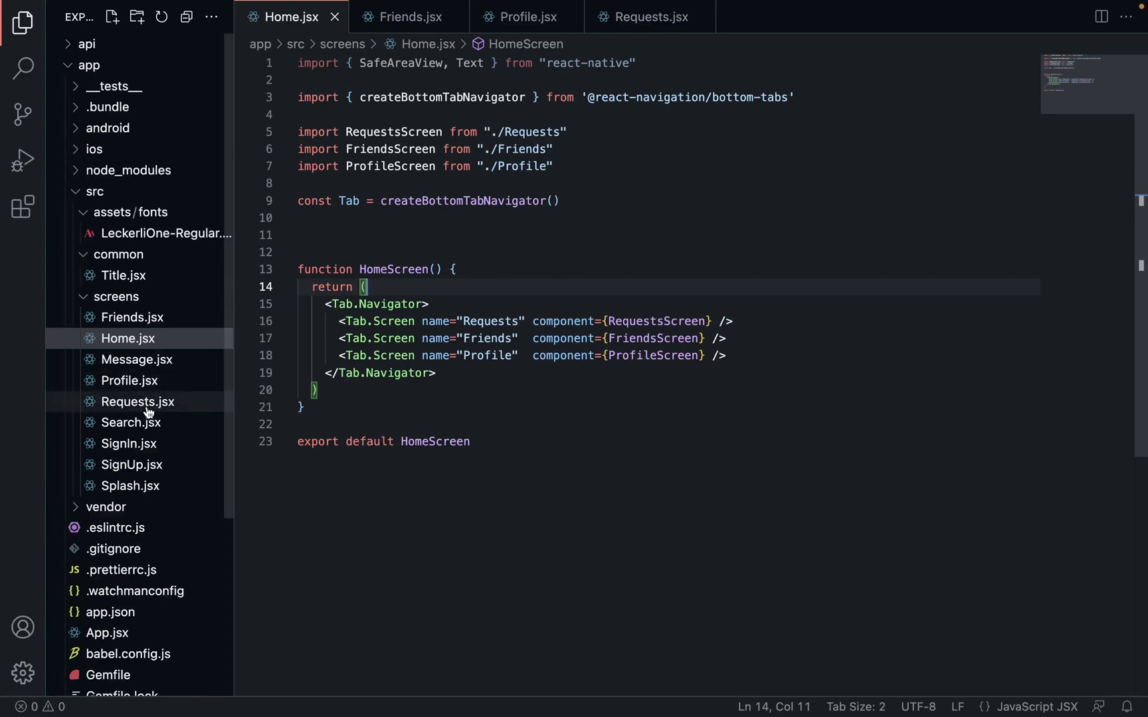
{"action": "left_click", "coordinate": [133, 485]}
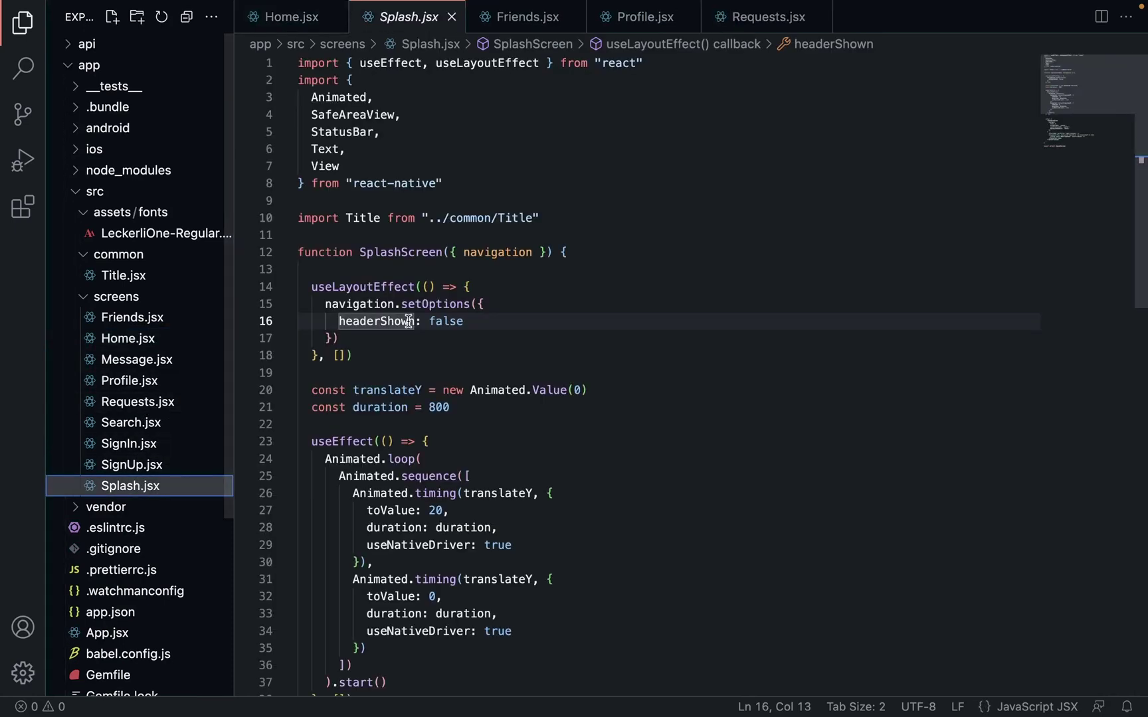
{"action": "scroll", "coordinate": [412, 296], "scroll_direction": "down", "scroll_amount": 3}
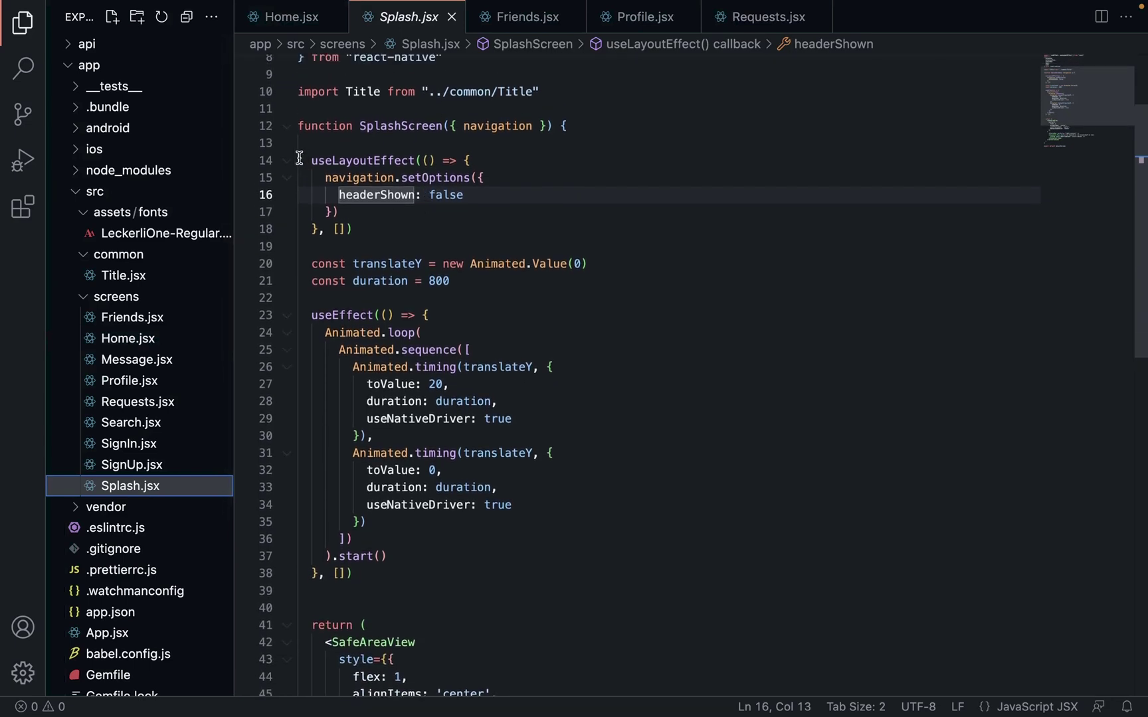
{"action": "left_click_drag", "start_coordinate": [305, 160], "coordinate": [366, 230]}
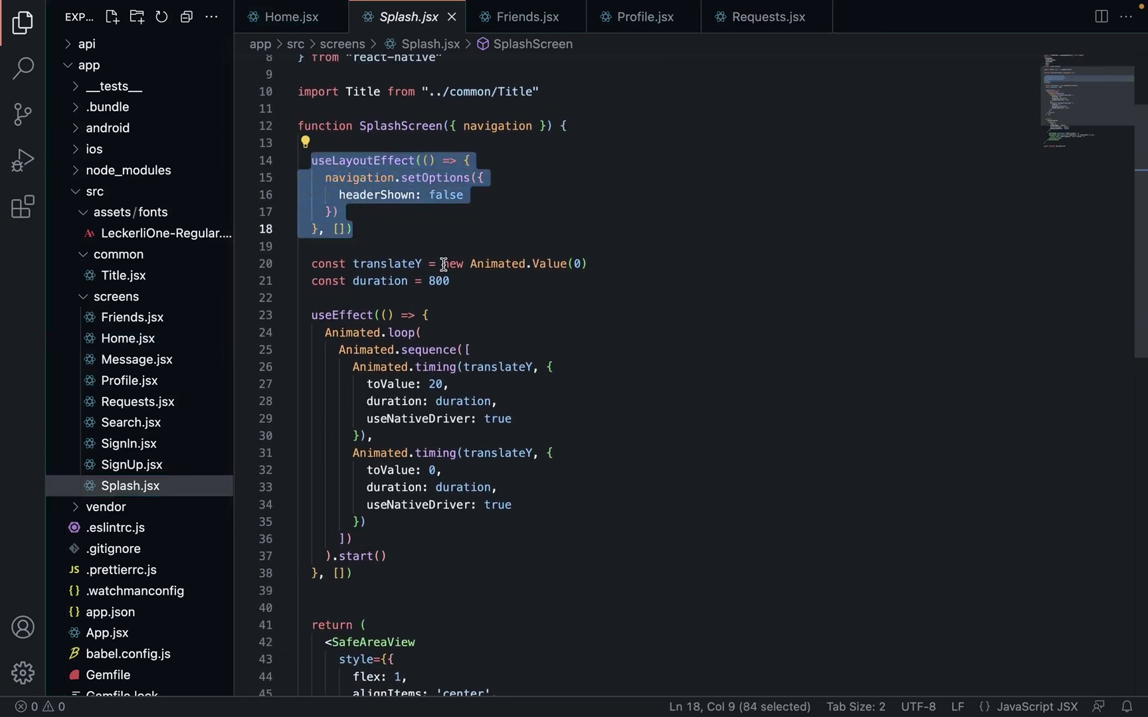
{"action": "scroll", "coordinate": [443, 265], "scroll_direction": "up", "scroll_amount": 2}
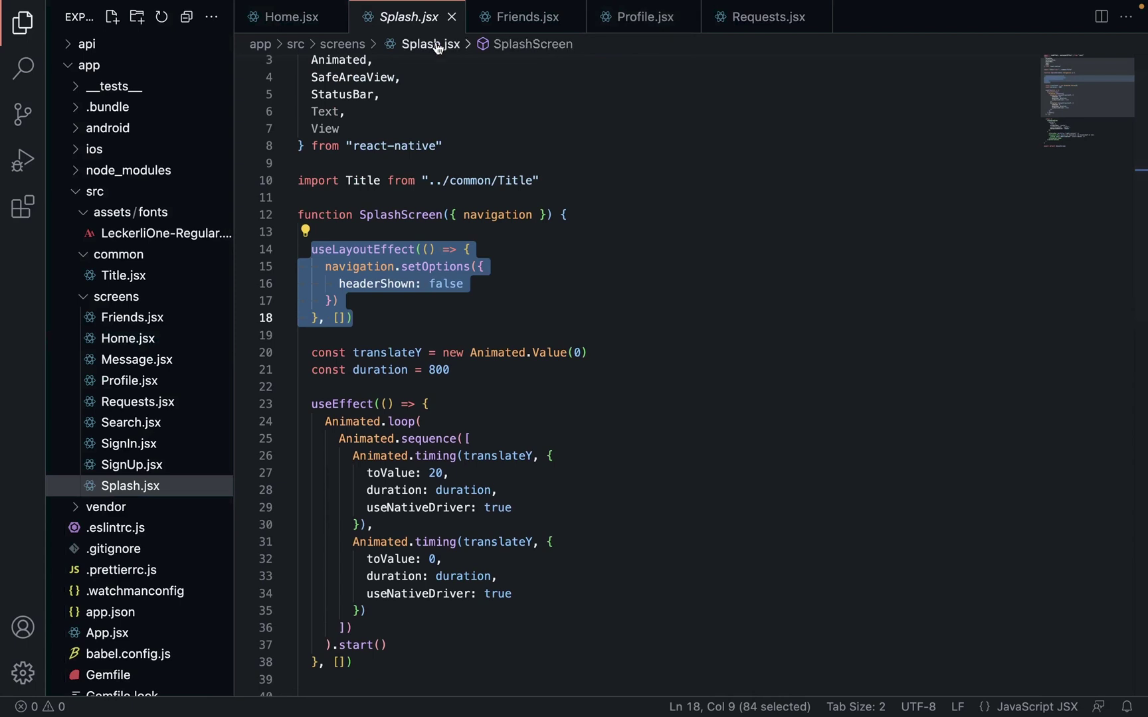
{"action": "left_click", "coordinate": [307, 18]}
Step: Paste the header-hiding useLayoutEffect into HomeScreen and give it a { navigation } parameter
{"action": "left_click", "coordinate": [486, 269]}
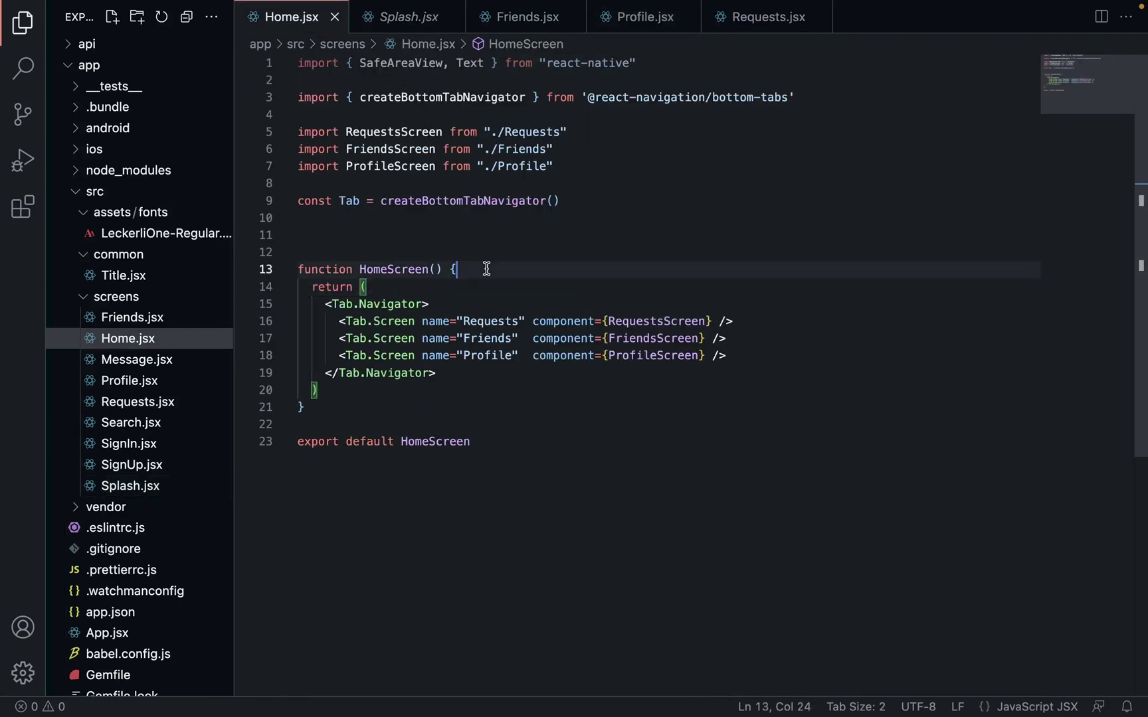
{"action": "key", "text": "Return"}
{"action": "key", "text": "Return"}
{"action": "type", "text": "useLayoutEffect(() => {     navigation.setOptions({       headerShown: false     })   }, [])"}
{"action": "key", "text": "Return"}
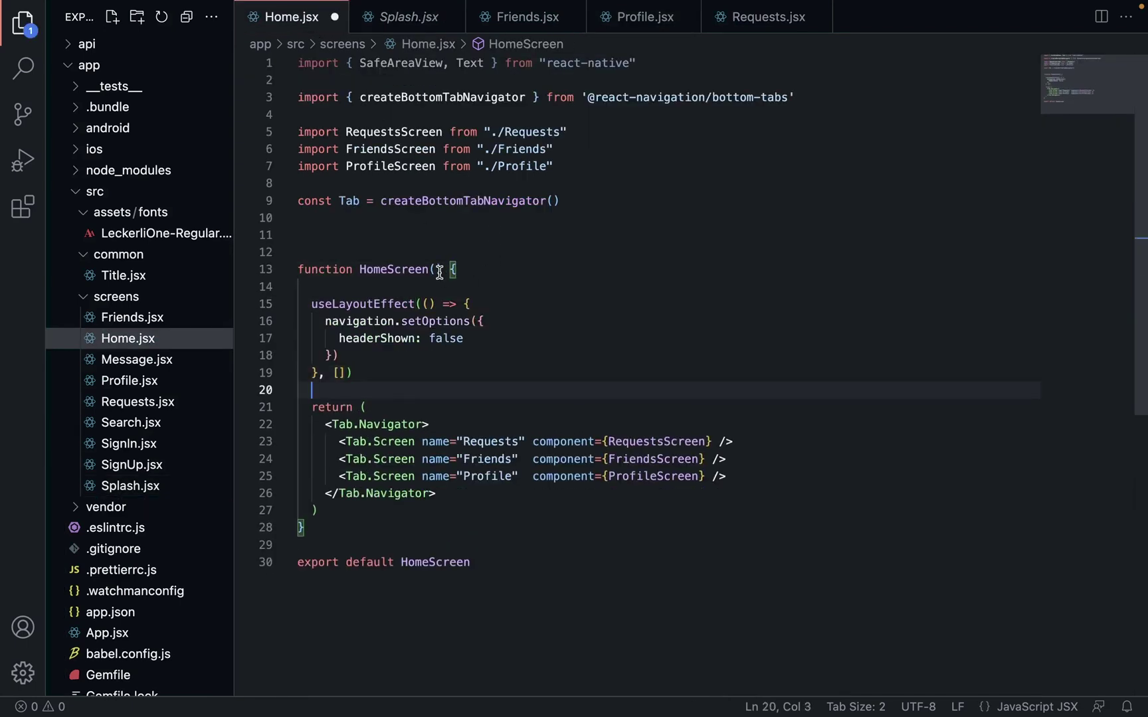
{"action": "left_click", "coordinate": [438, 269]}
{"action": "type", "text": "{"}
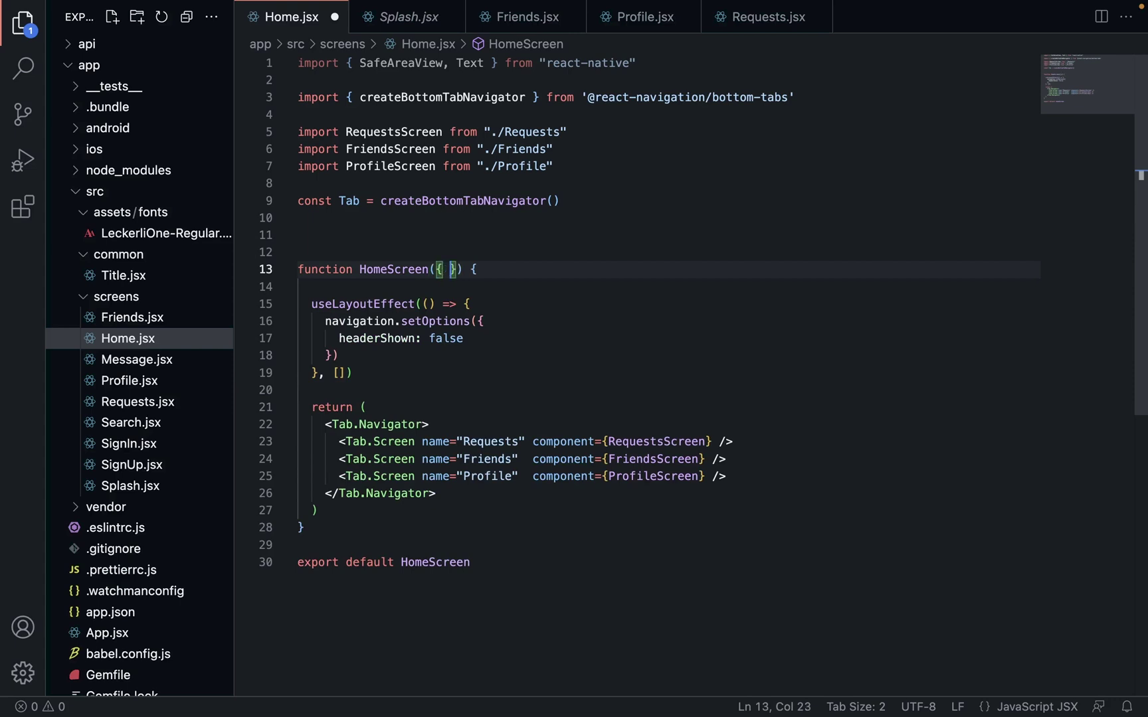
{"action": "type", "text": " navigatio"}
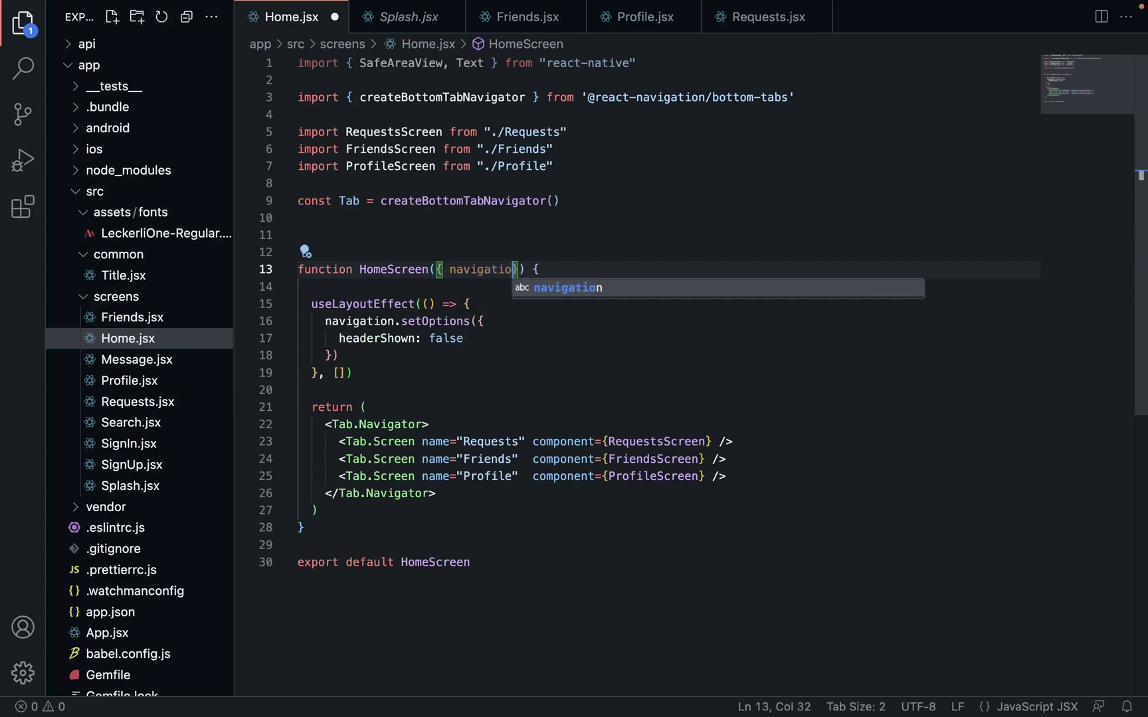
{"action": "type", "text": "n"}
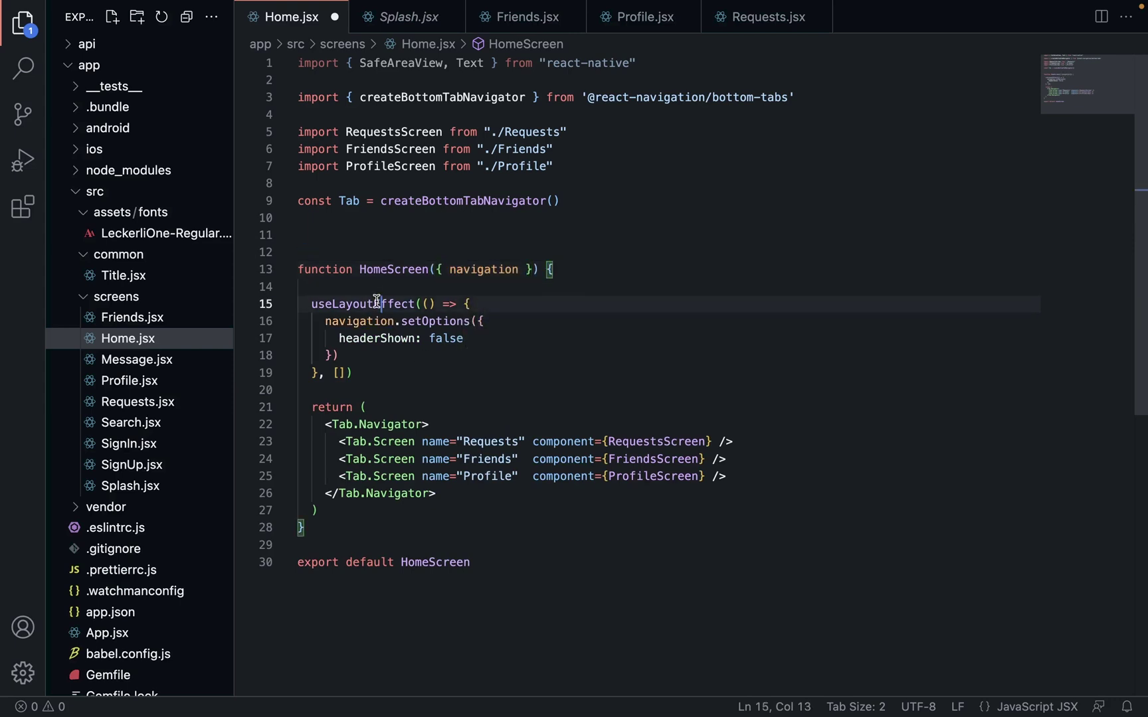
Step: Import useLayoutEffect from react by accepting the autocomplete suggestion
{"action": "double_click", "coordinate": [381, 305]}
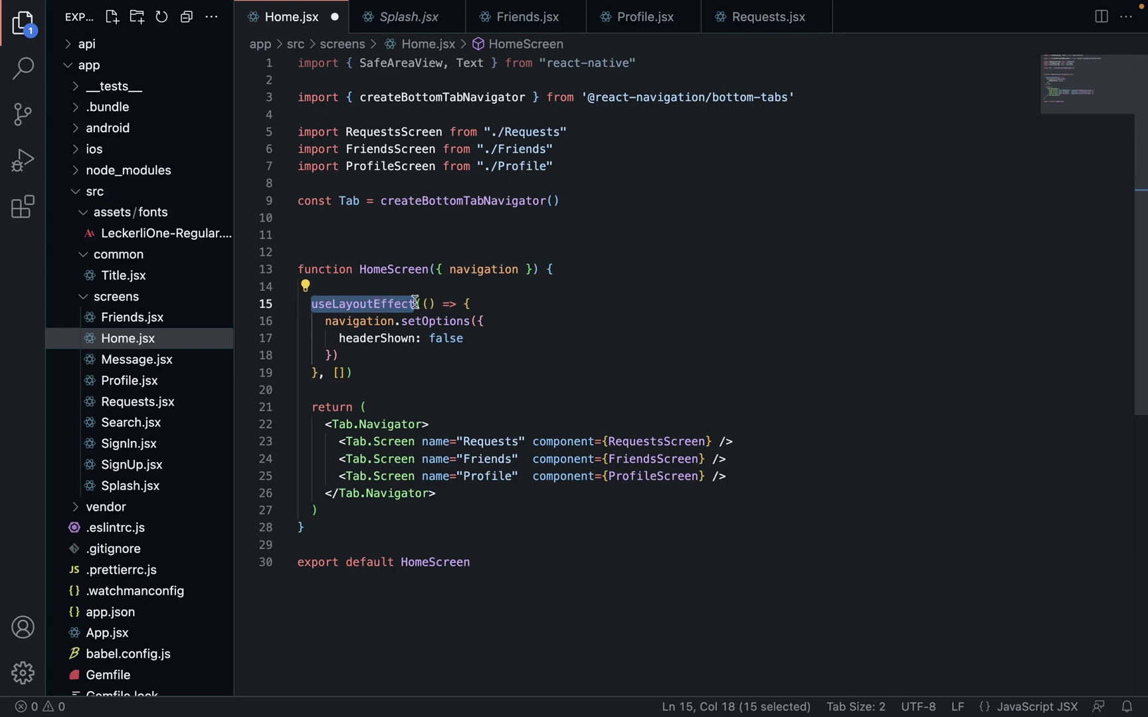
{"action": "left_click", "coordinate": [444, 231]}
{"action": "left_click", "coordinate": [417, 304]}
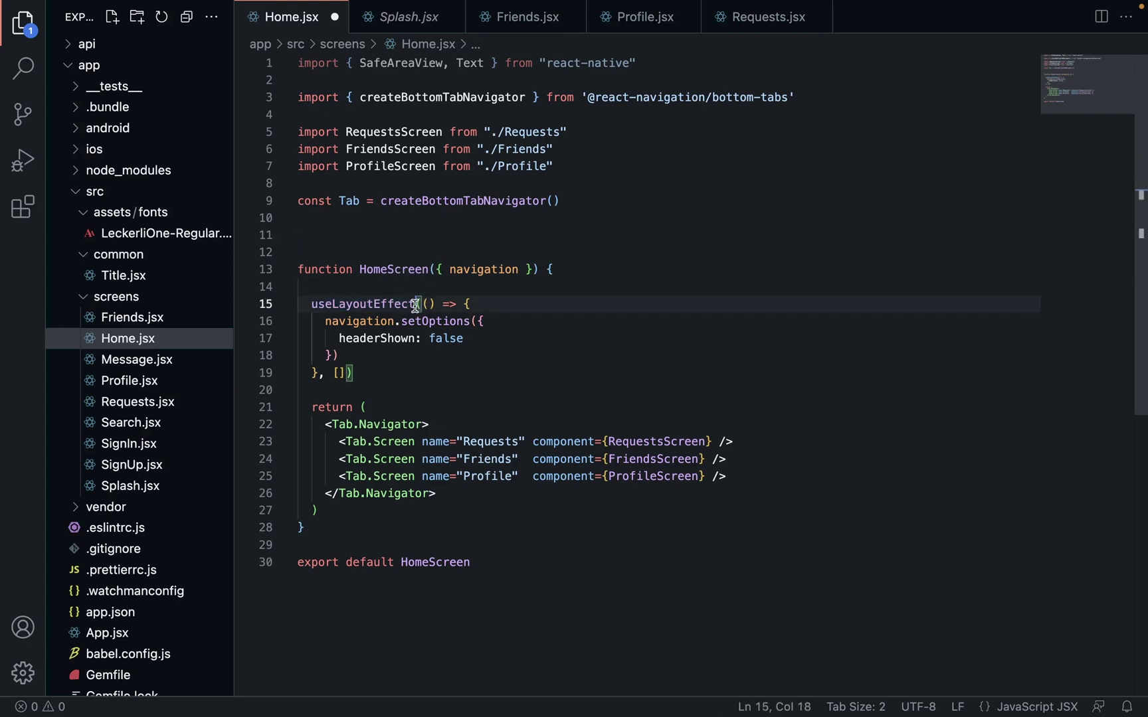
{"action": "key", "text": "BackSpace"}
{"action": "key", "text": "BackSpace"}
{"action": "type", "text": "ct"}
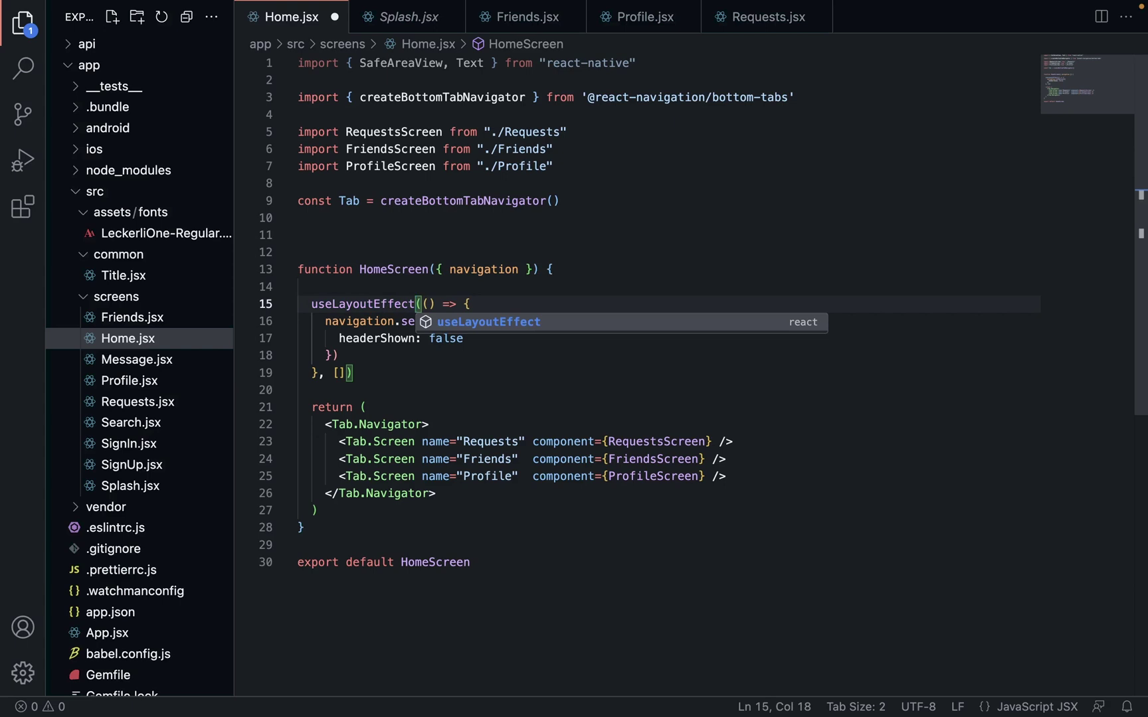
{"action": "key", "text": "Return"}
Step: Move the react import to line 1, remove the blank line, and save Home.jsx
{"action": "left_click", "coordinate": [578, 183]}
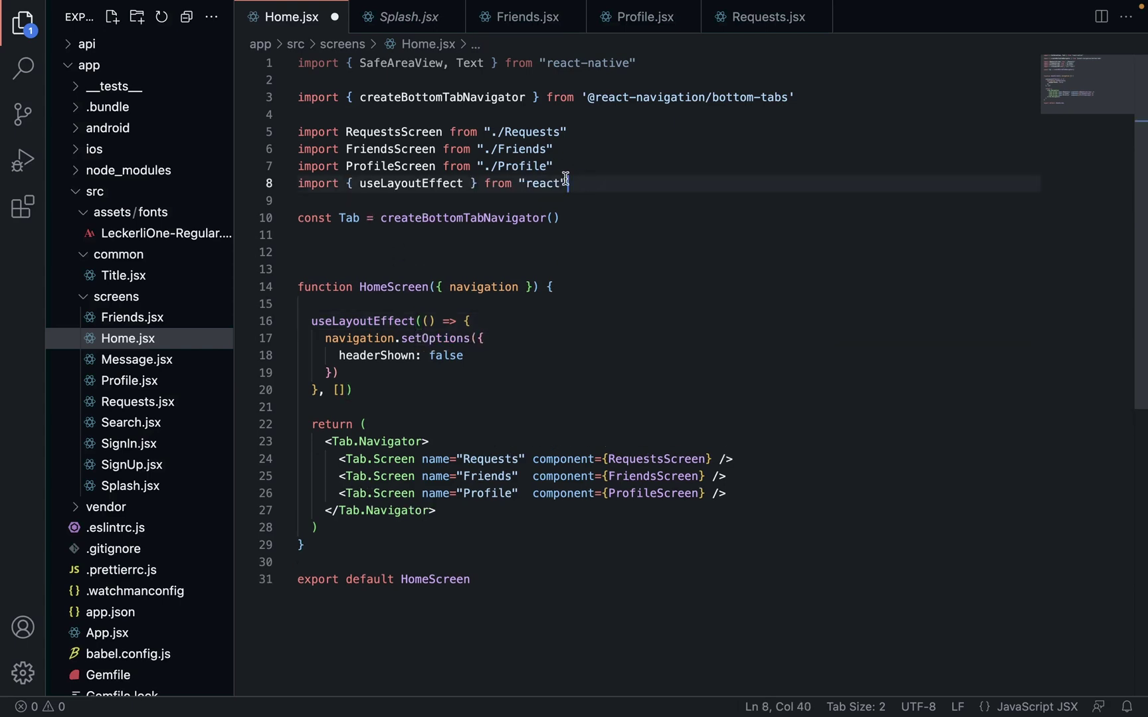
{"action": "key", "text": "shift+Home"}
{"action": "key", "text": "ctrl+c"}
{"action": "key", "text": "BackSpace"}
{"action": "left_click", "coordinate": [298, 63]}
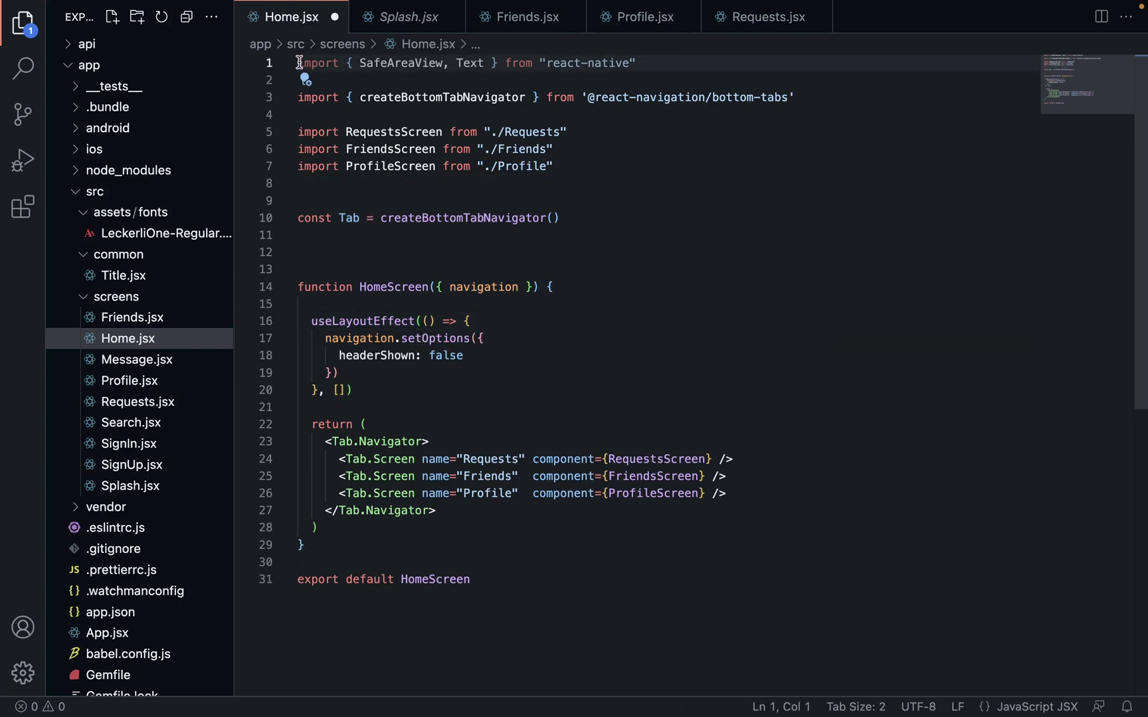
{"action": "key", "text": "ctrl+v"}
{"action": "key", "text": "Down"}
{"action": "key", "text": "BackSpace"}
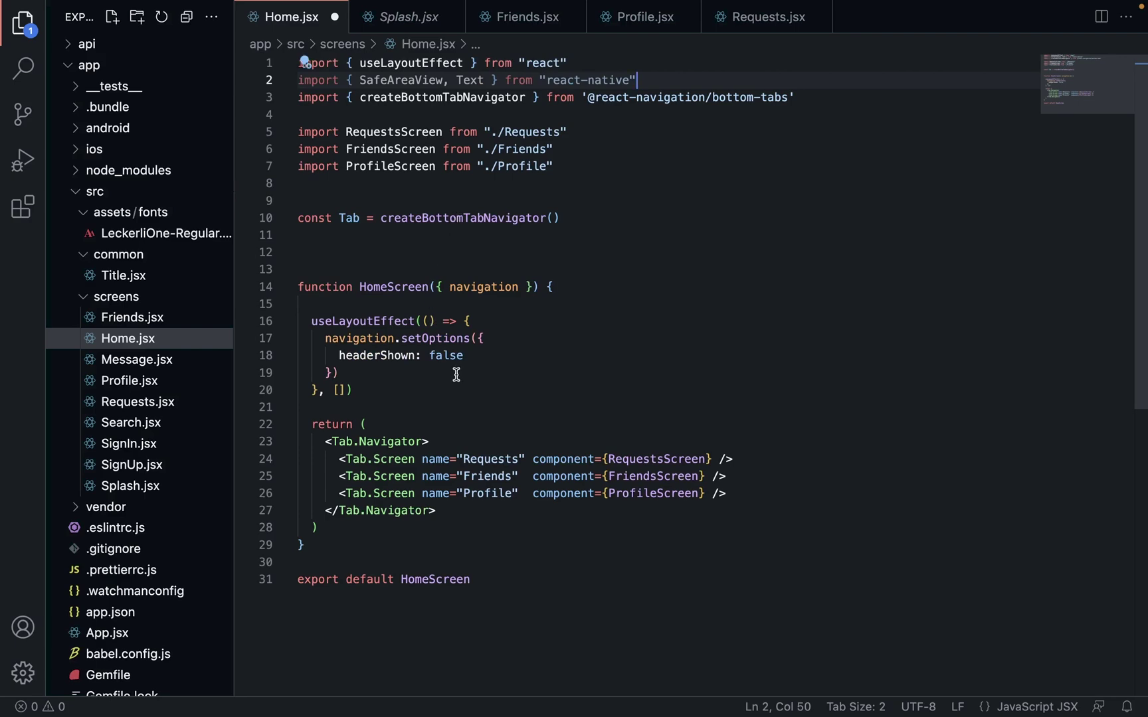
{"action": "left_click", "coordinate": [456, 375]}
{"action": "key", "text": "ctrl+s"}
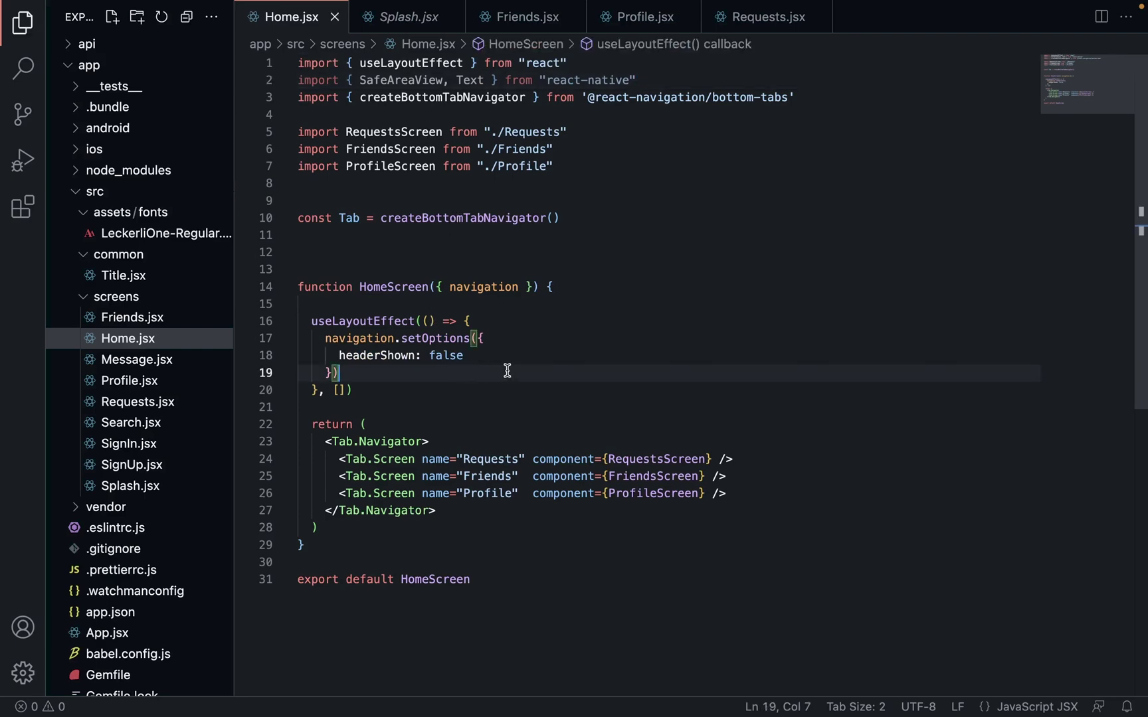
{"action": "key", "text": "ctrl+Left"}
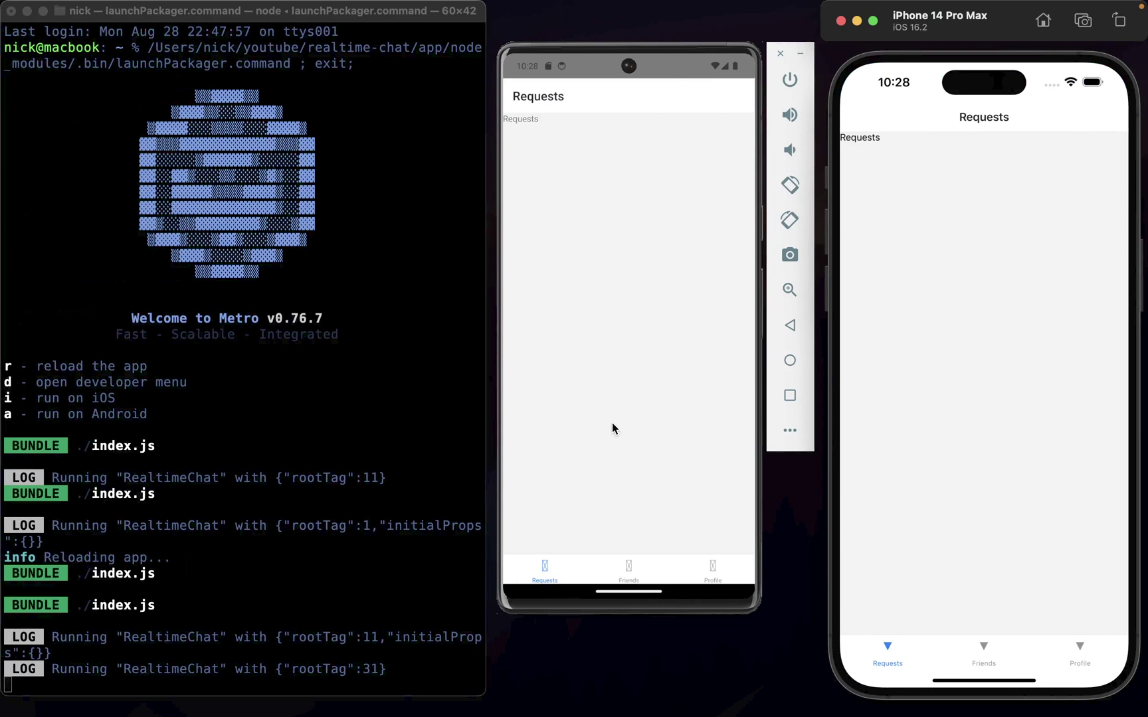
Step: On the iPhone, tap Friends, Profile, Friends, Requests, then Friends and Profile again
{"action": "left_click", "coordinate": [987, 647]}
{"action": "left_click", "coordinate": [1076, 650]}
{"action": "left_click", "coordinate": [985, 649]}
{"action": "left_click", "coordinate": [885, 648]}
{"action": "left_click", "coordinate": [984, 647]}
{"action": "left_click", "coordinate": [1080, 647]}
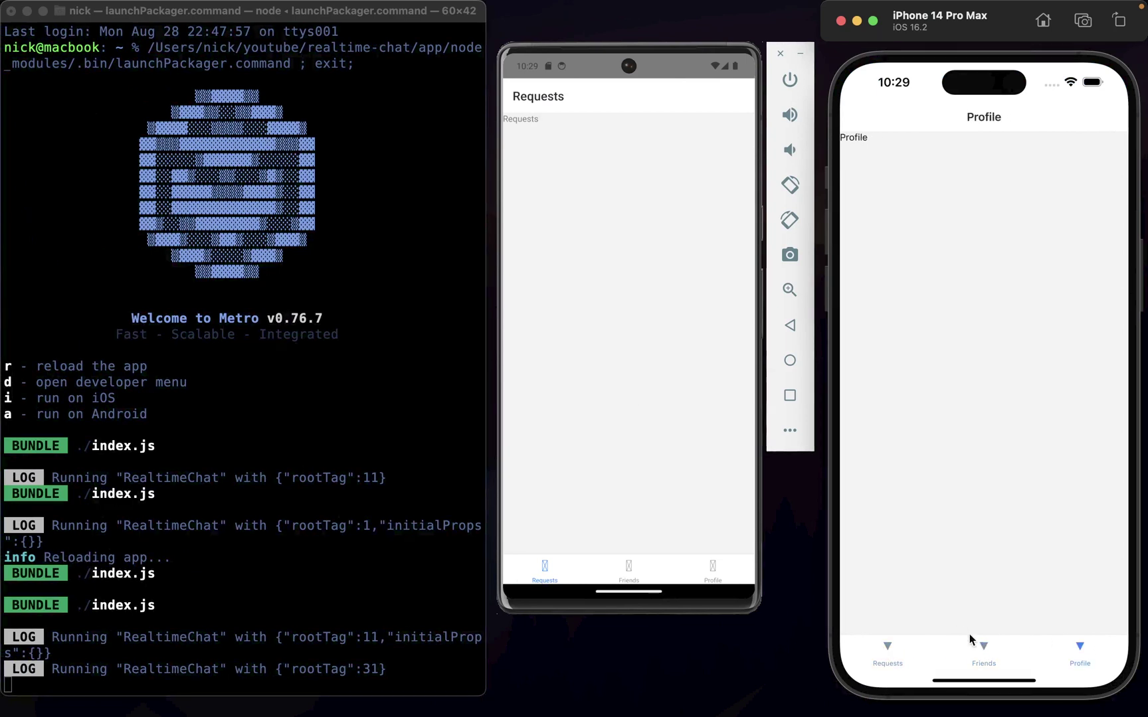